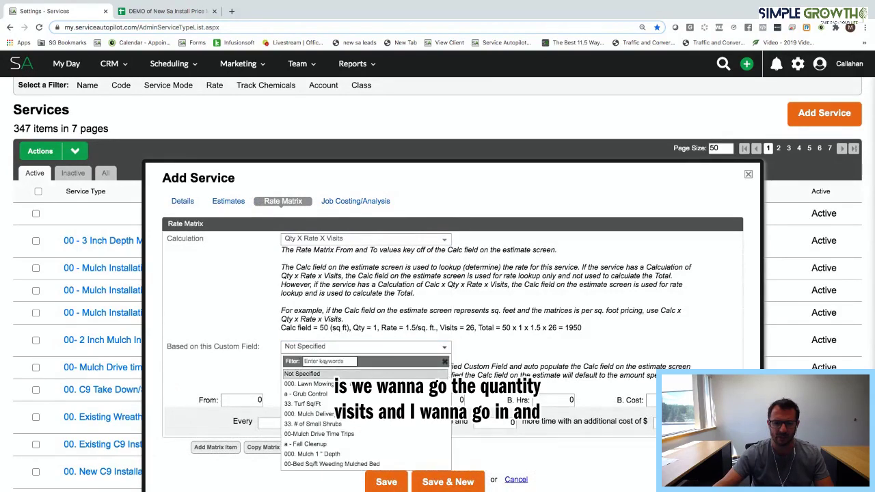
- Base the rate matrix on the 000. Turf Sq/Ft custom field
text(rf)
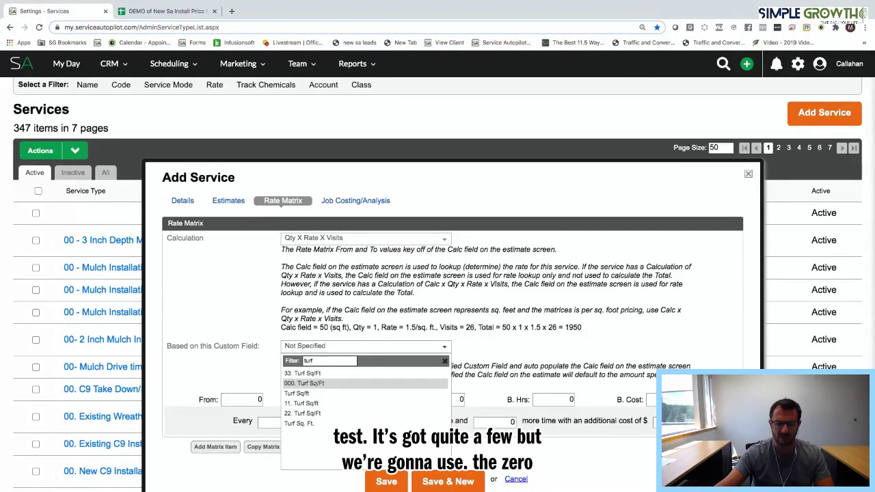
click(305, 383)
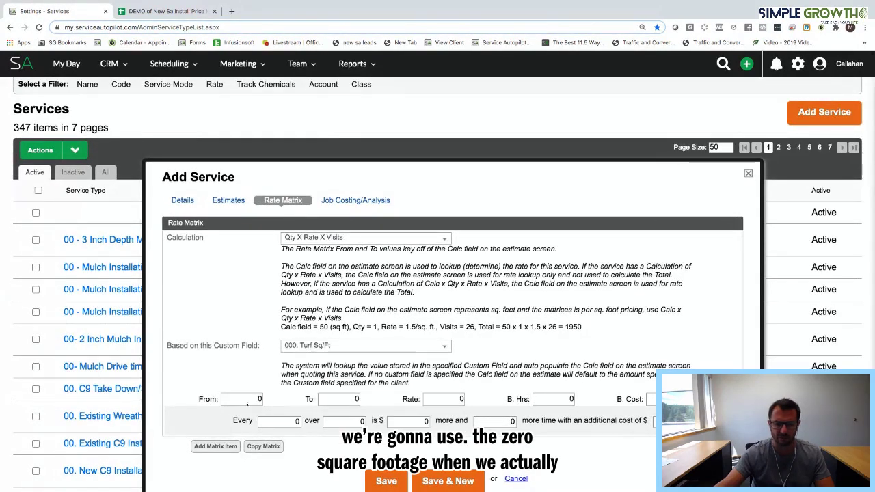
click(164, 11)
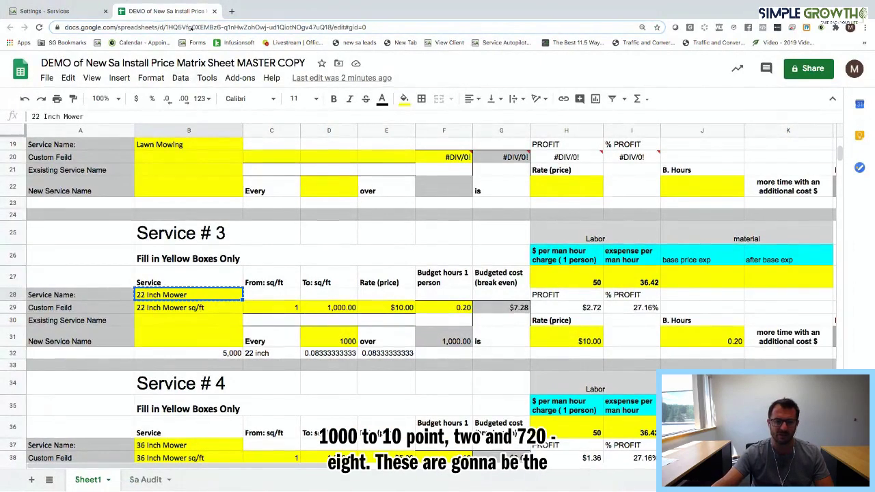
key(ctrl+shift+Tab)
- Enter the first tier: 1 to 1000 sq ft at rate 10 with .2 budgeted hours
click(252, 399)
text(1)
key(Tab)
text(1000)
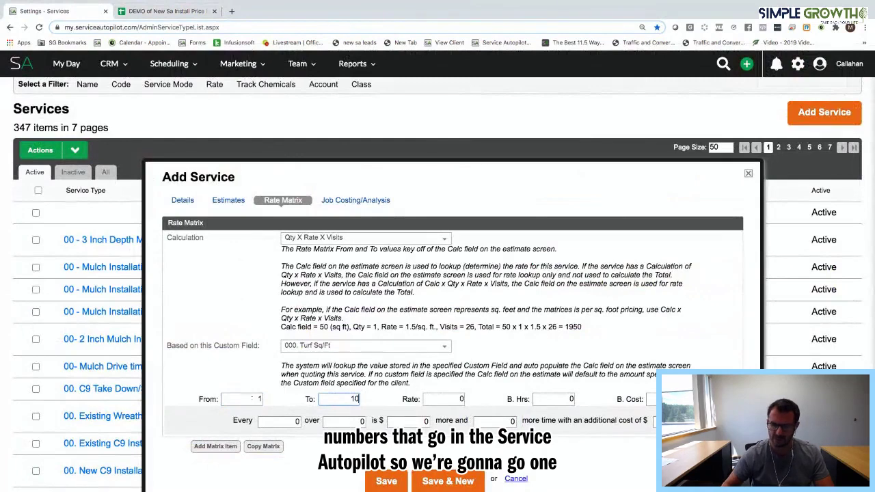
key(Tab)
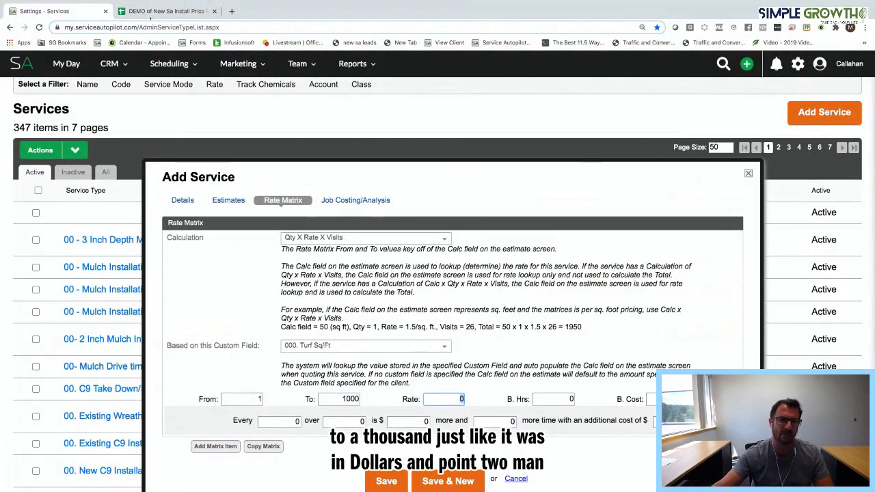
key(ctrl+Tab)
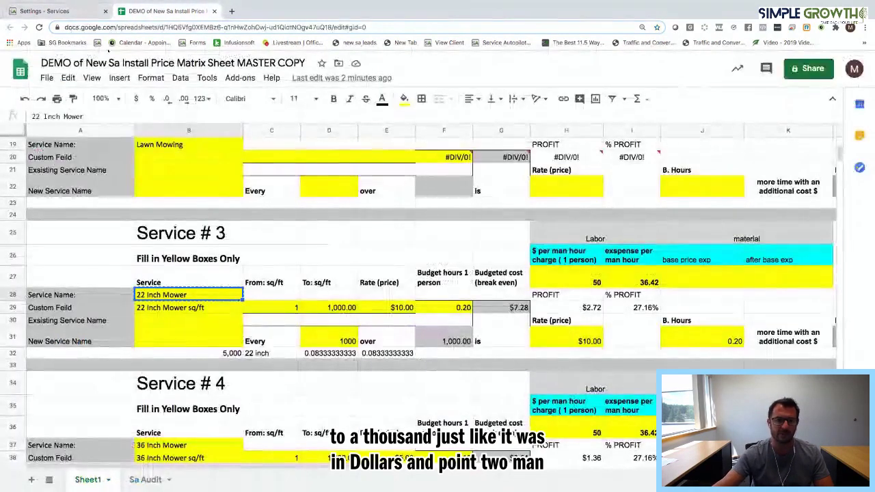
key(ctrl+shift+Tab)
text(10)
key(Tab)
text(.2)
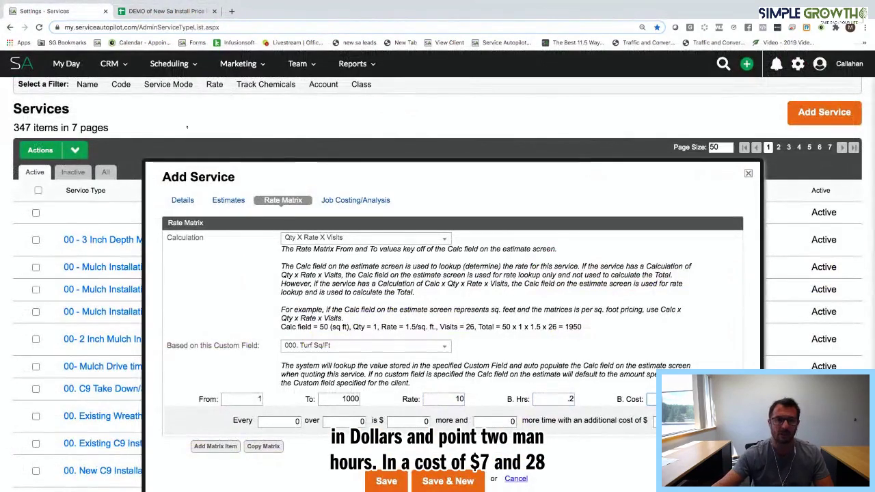
- Copy the 22 Inch Mower service name from the price matrix sheet
key(ctrl+Tab)
key(ctrl+c)
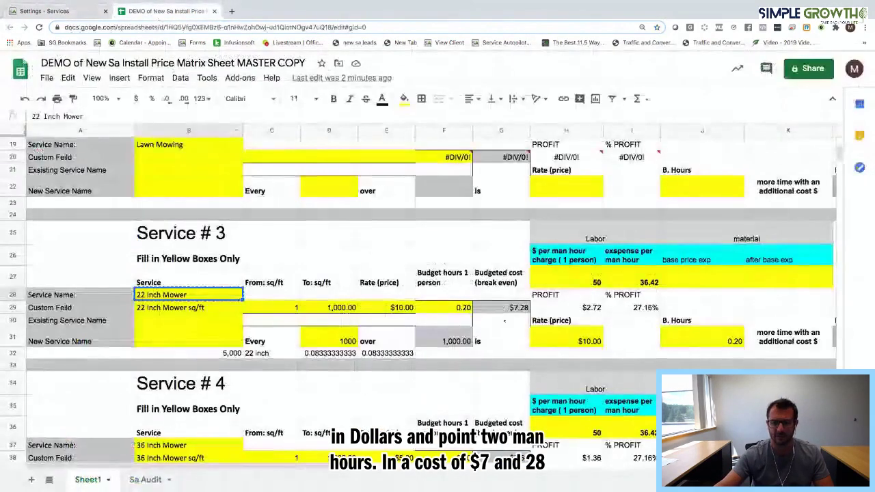
click(502, 308)
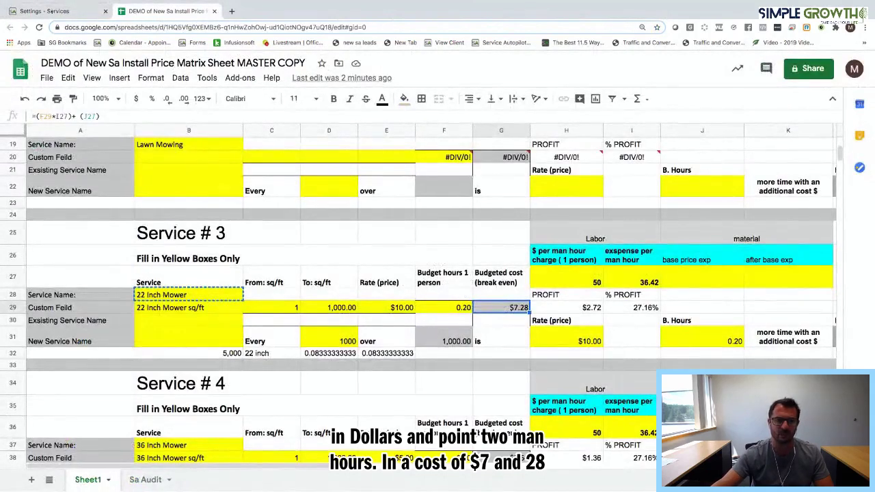
key(ctrl+shift+Tab)
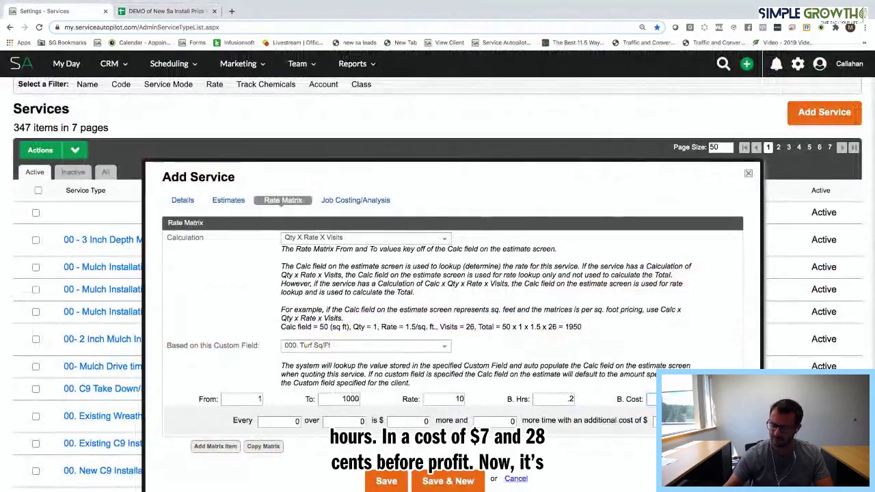
- Charge $10 and .2 more hours for every 1000 sq ft over 1000
double_click(286, 413)
text(1000)
key(Tab)
text(10000)
key(Tab)
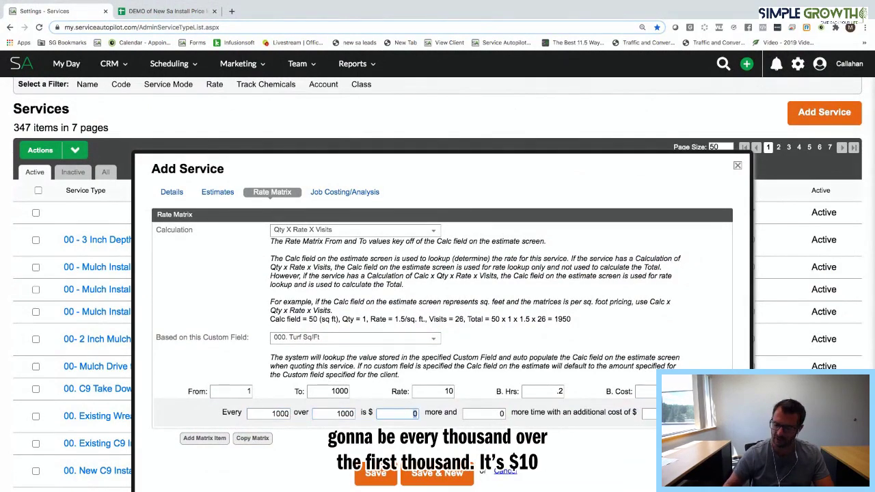
text(10)
key(Tab)
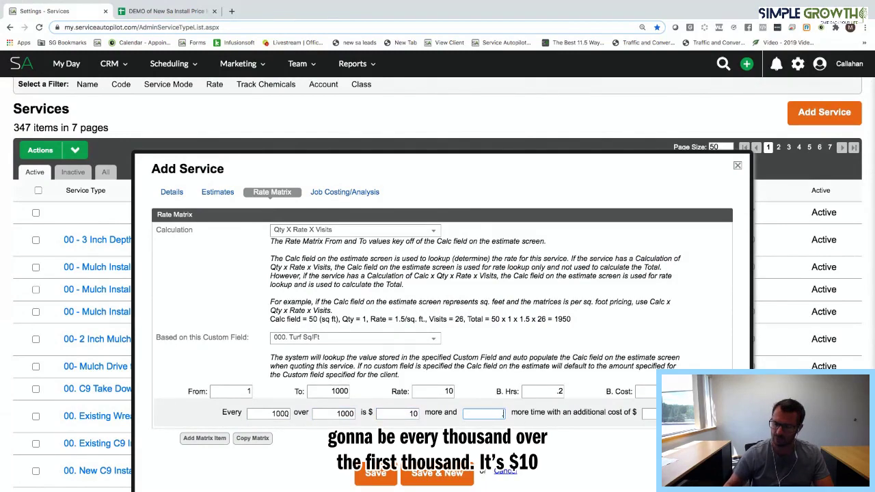
text(.2)
key(Tab)
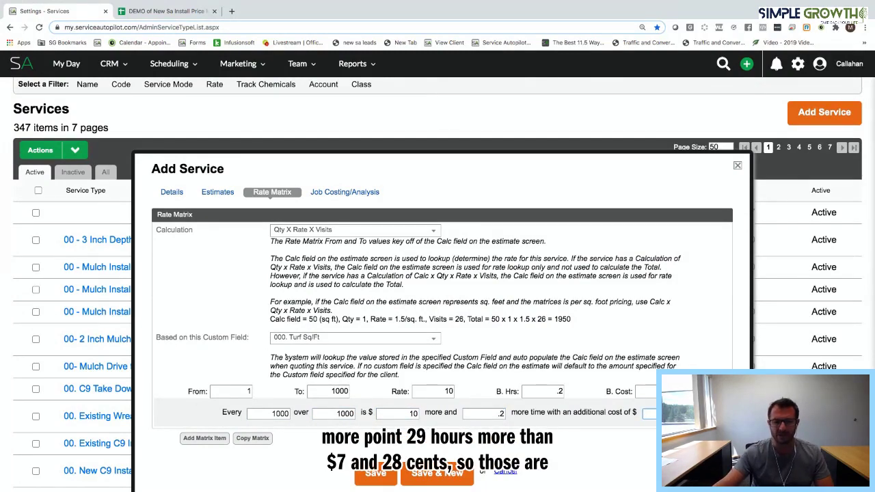
click(172, 193)
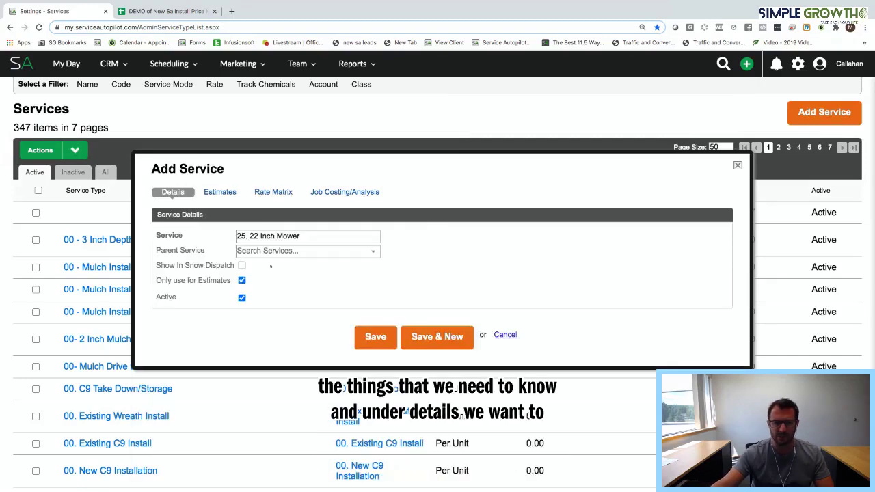
- Save 25. 22 Inch Mower with no parent service and begin naming a new '.25' service
click(287, 251)
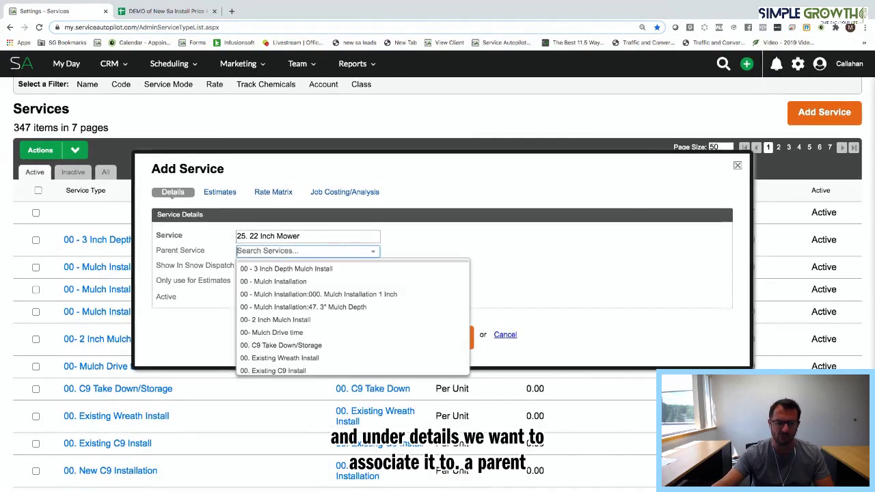
scroll(283, 303, down, 1)
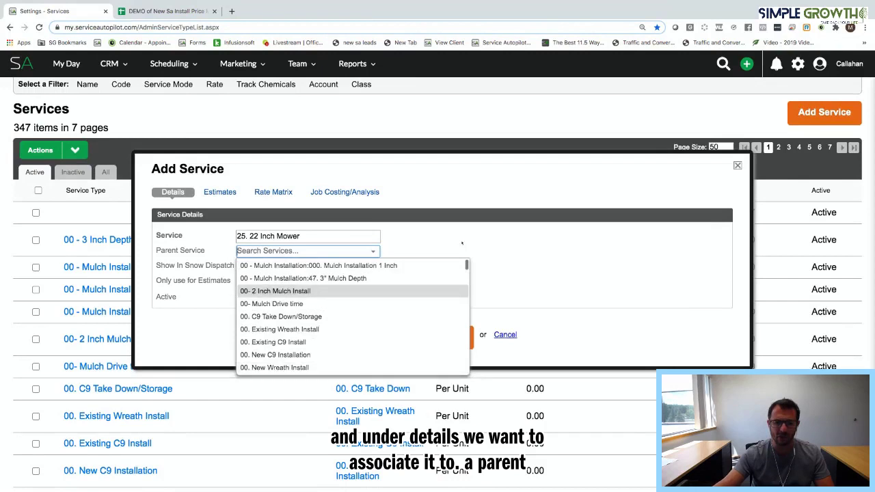
click(457, 248)
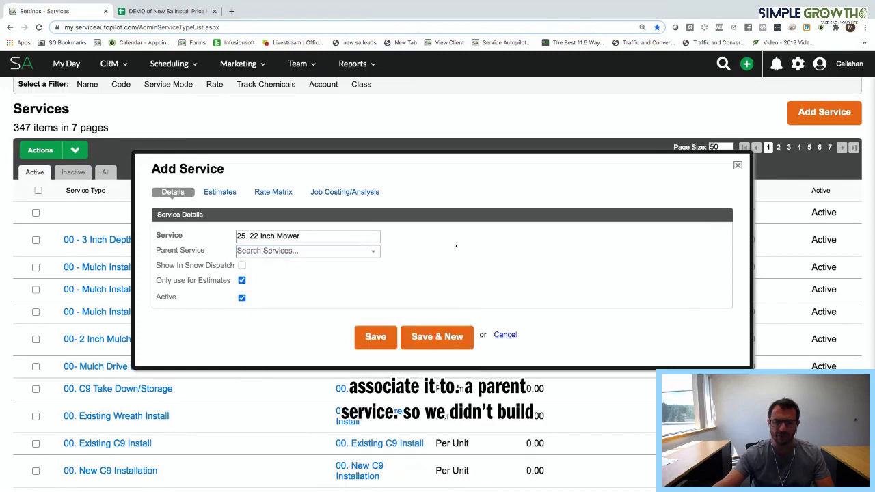
click(424, 339)
text(.2)
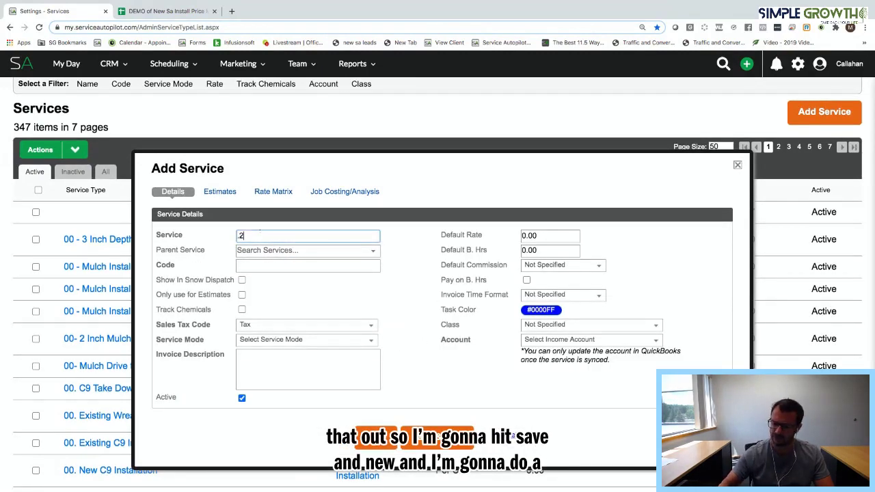
text(5 Lawn Mowing)
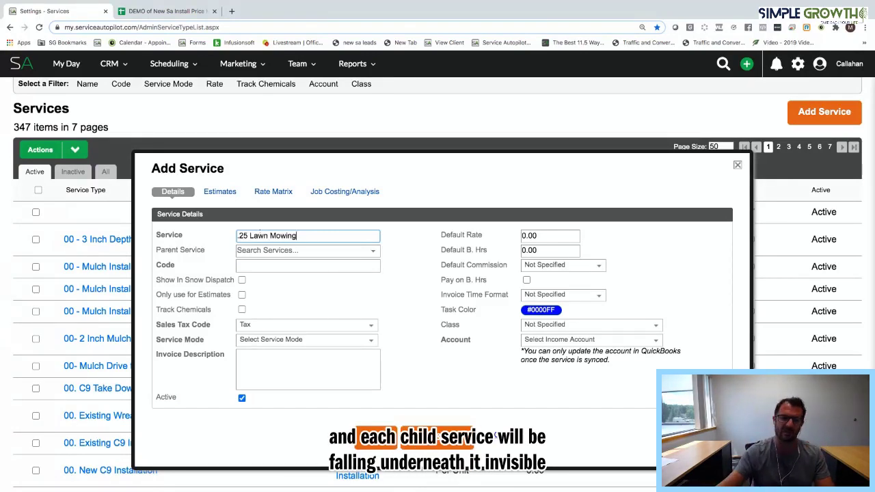
- Give the service code and invoice description 22 Inch Mower, Per Unit mode, Maintenance Services account
click(272, 265)
key(ctrl+v)
click(253, 359)
key(ctrl+v)
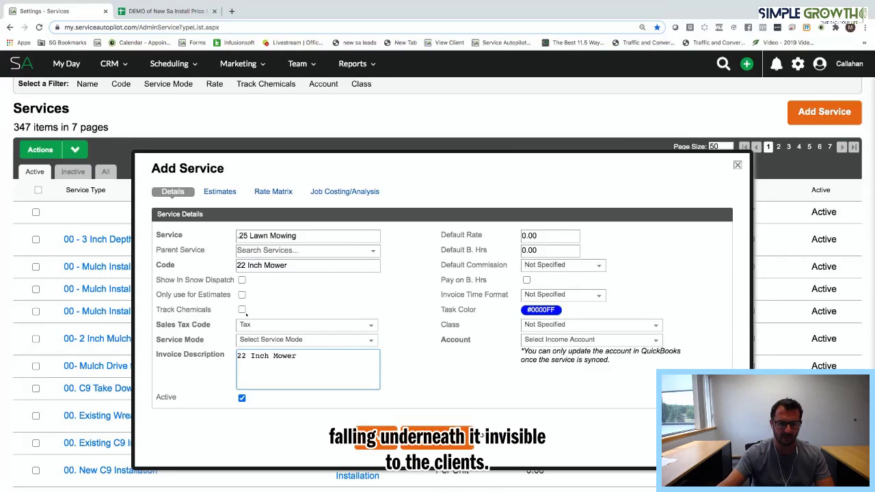
click(273, 340)
click(253, 384)
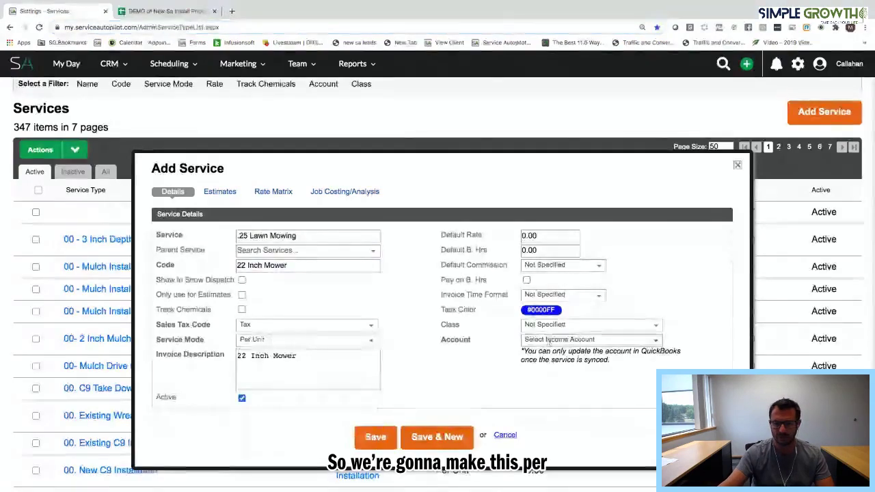
click(547, 340)
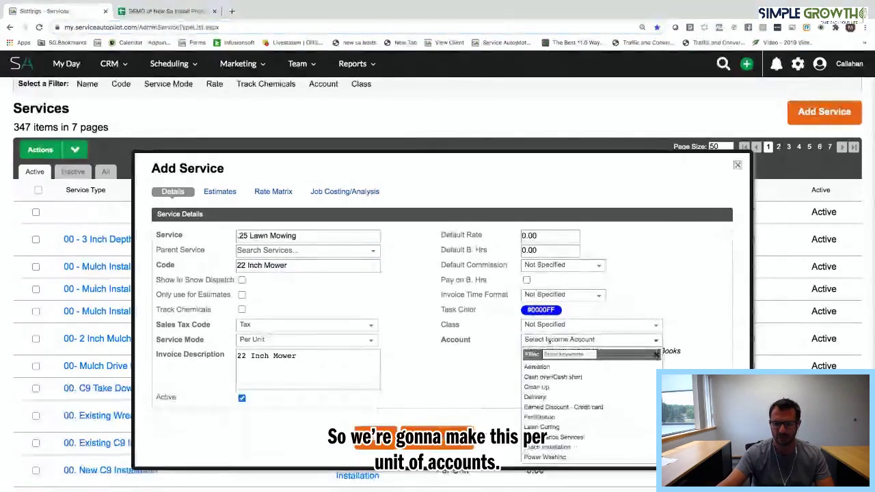
click(566, 438)
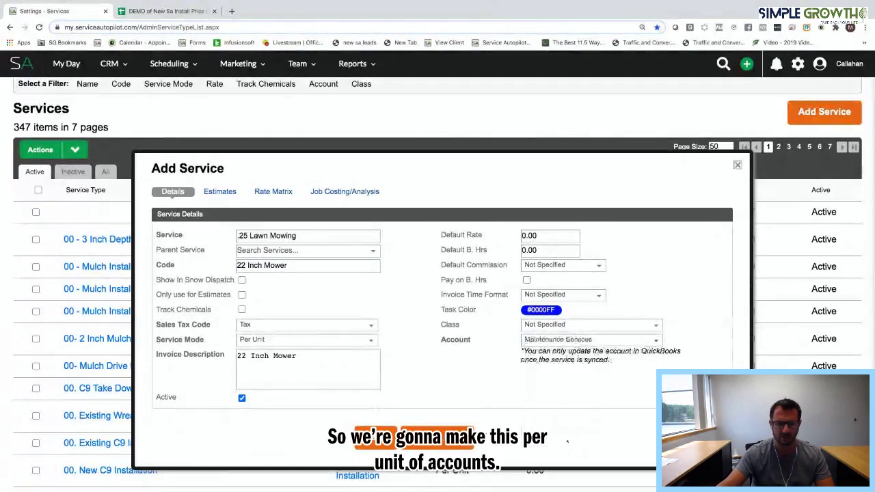
- Fill the estimate description with 22 Inch Mower and save the .25 Lawn Mowing service
click(219, 192)
click(306, 287)
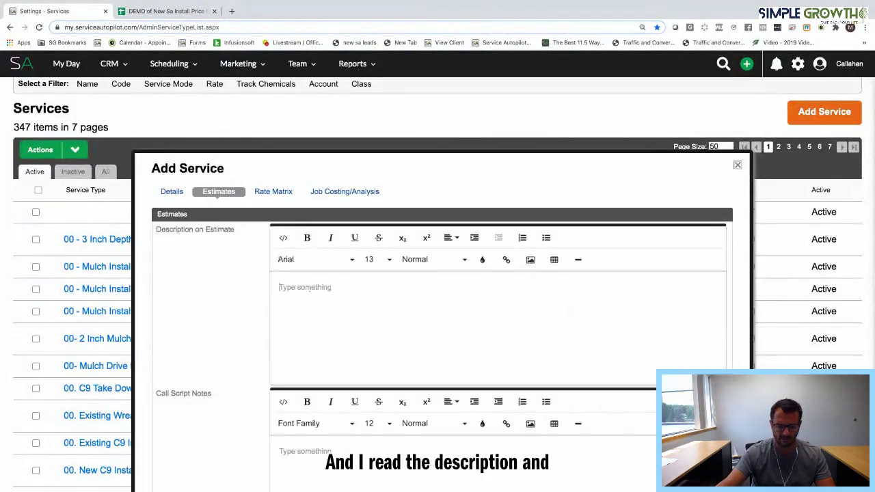
scroll(297, 358, down, 1)
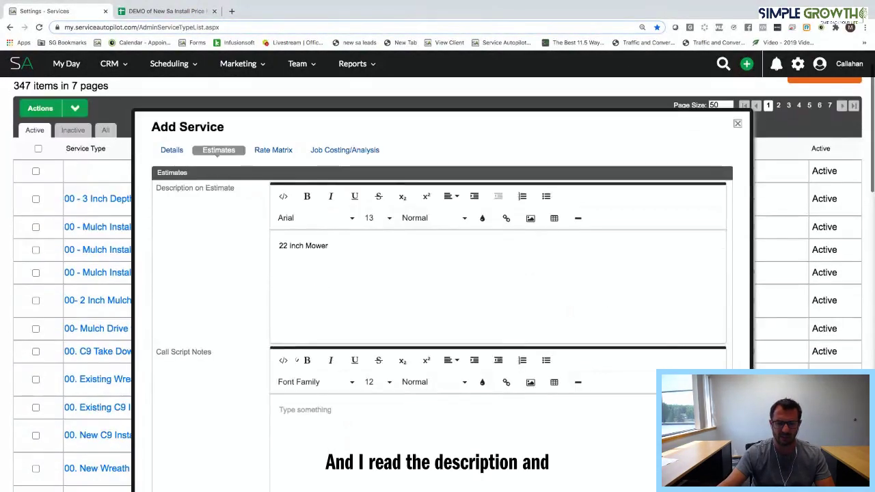
scroll(296, 361, down, 3)
click(378, 425)
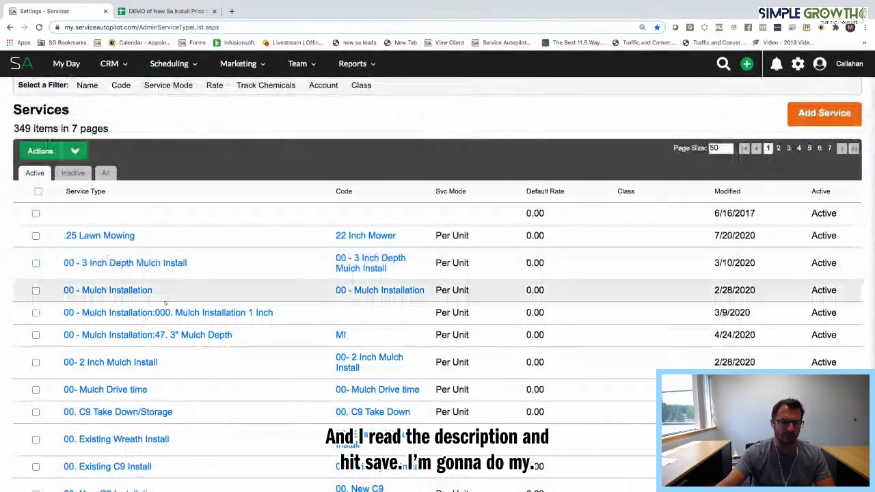
- Find 25. 22 Inch Mower, set its parent to .25 Lawn Mowing, and Save & New
scroll(164, 303, down, 3)
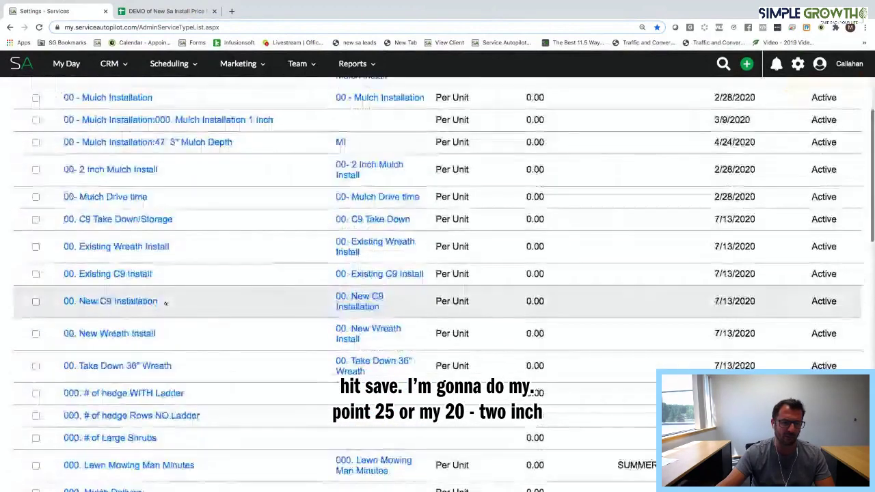
scroll(165, 302, up, 3)
click(86, 85)
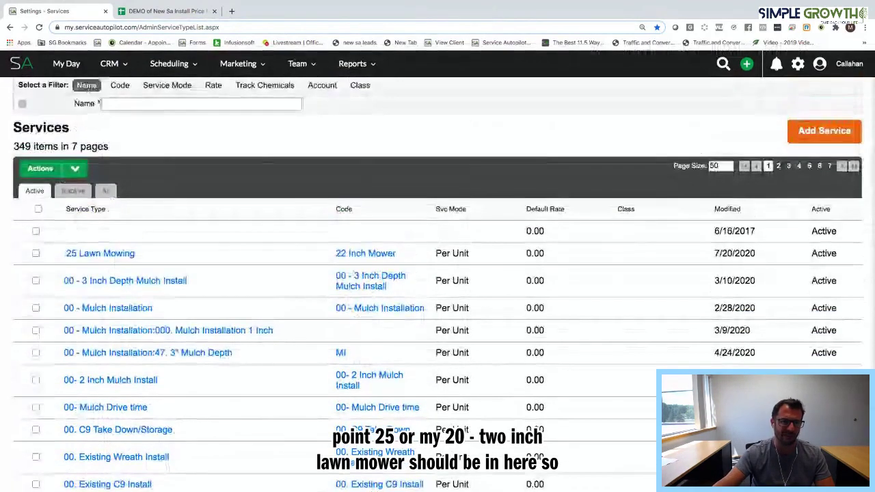
text(22)
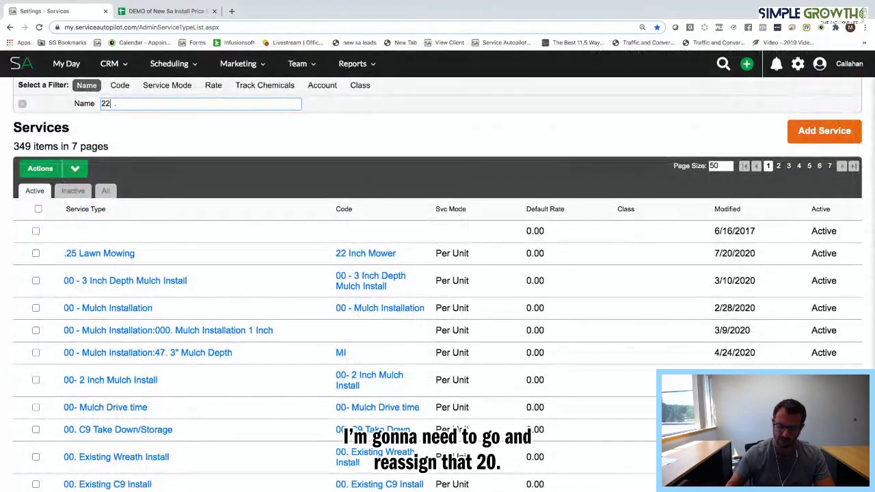
text( inch)
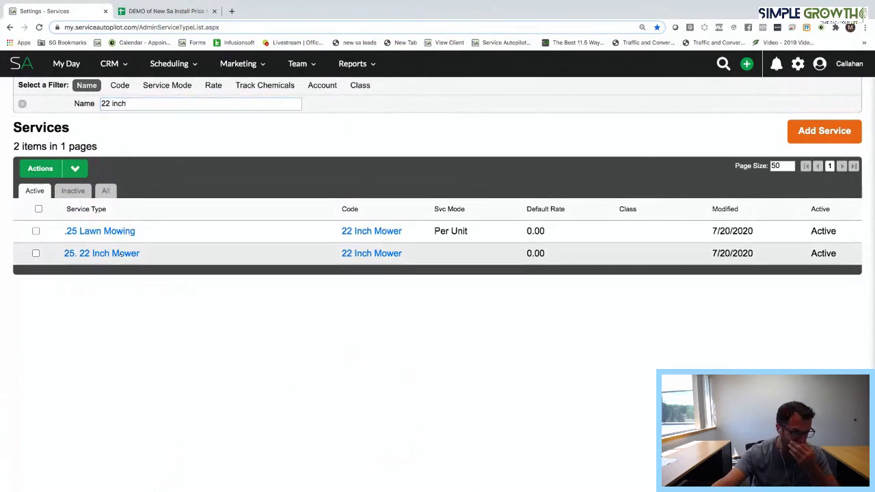
click(120, 253)
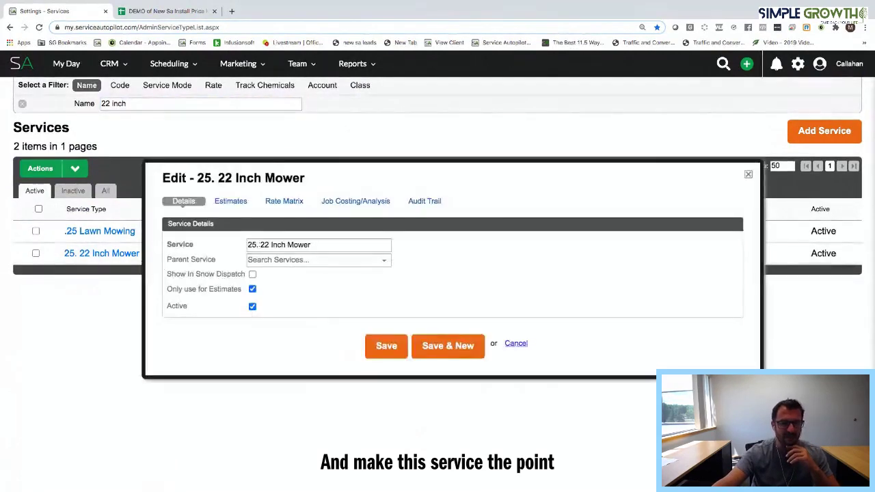
click(277, 260)
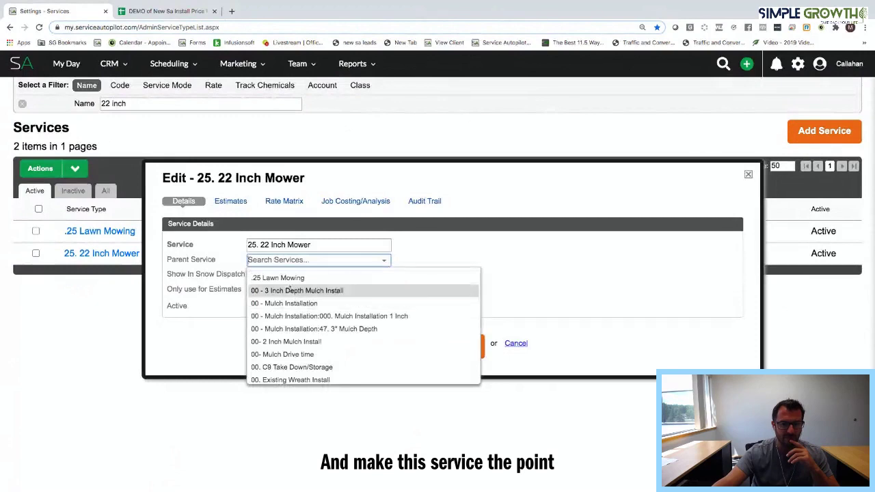
click(286, 278)
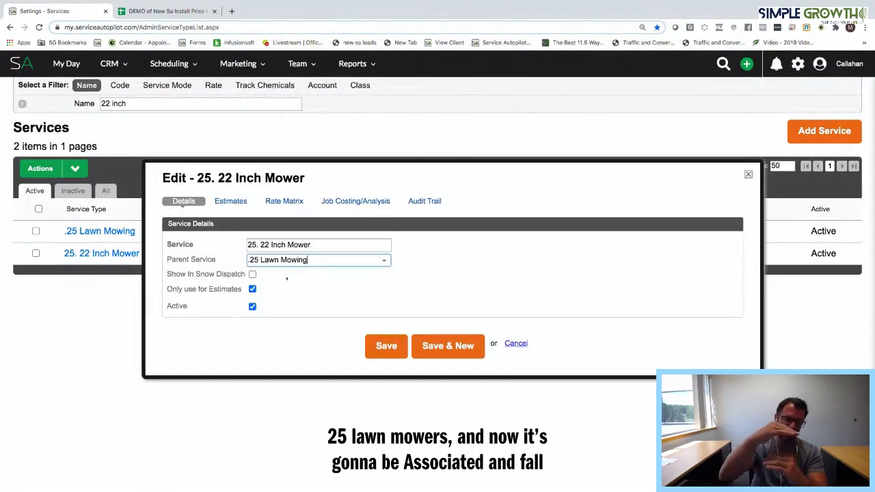
click(448, 345)
- Copy the 36 Inch Mower name from the price matrix sheet
click(164, 11)
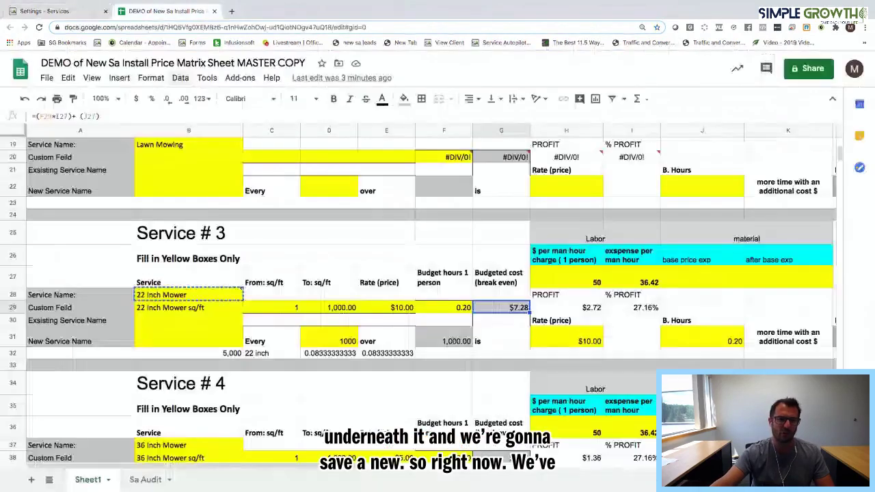
scroll(205, 342, down, 2)
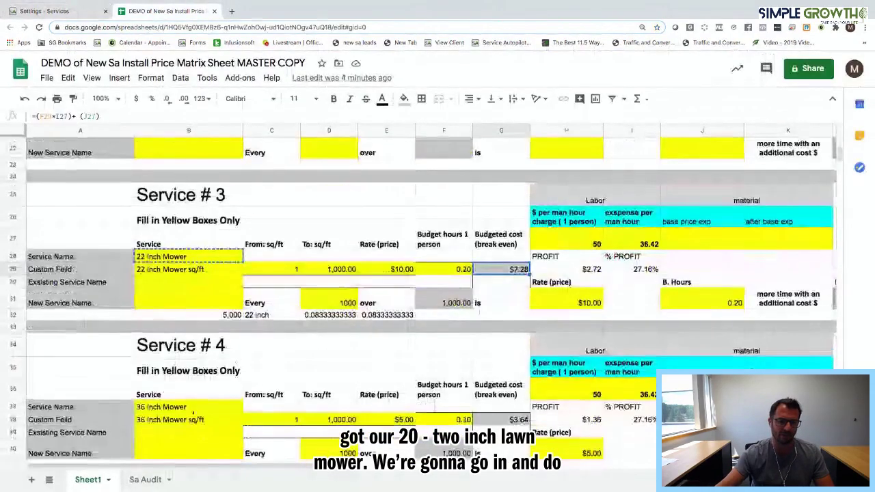
click(193, 407)
key(ctrl+c)
- Name the new service 36 Inch Mower and mark it Only use for Estimates
key(ctrl+shift+Tab)
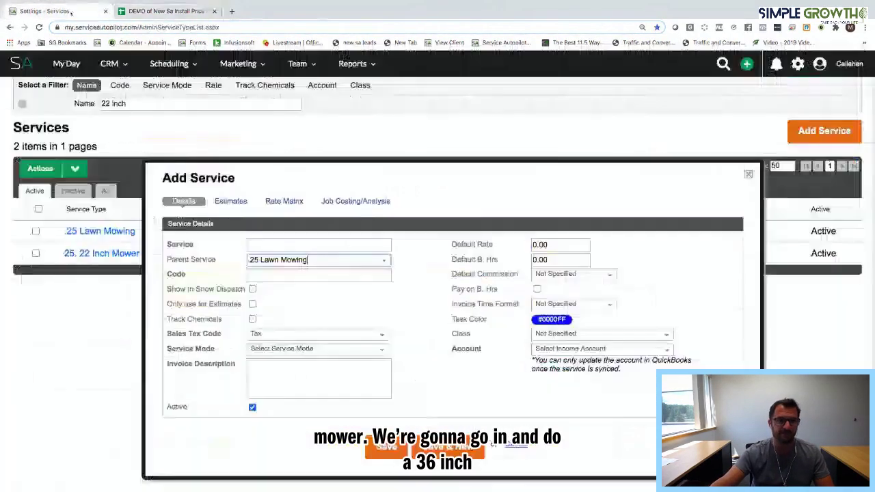
click(372, 244)
key(ctrl+v)
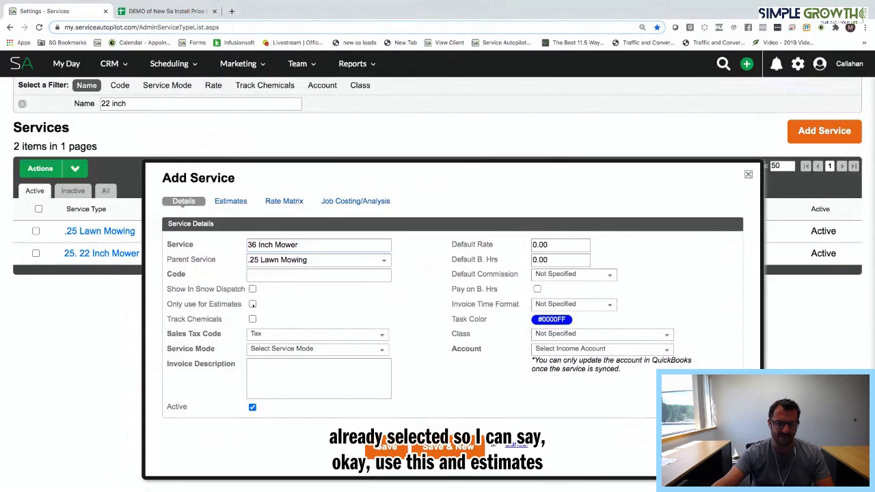
click(252, 304)
- Set the rate matrix to Qty X Rate X Visits based on 000. Turf Sq/Ft
click(283, 201)
click(327, 238)
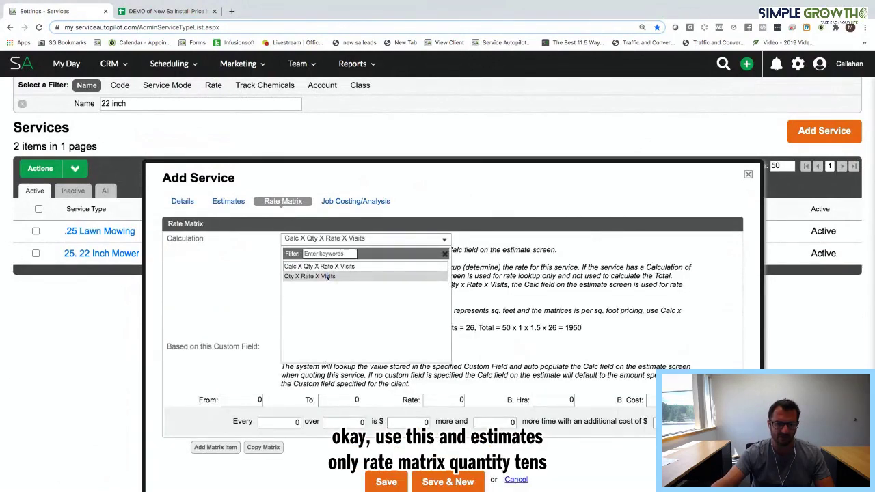
click(327, 276)
click(321, 347)
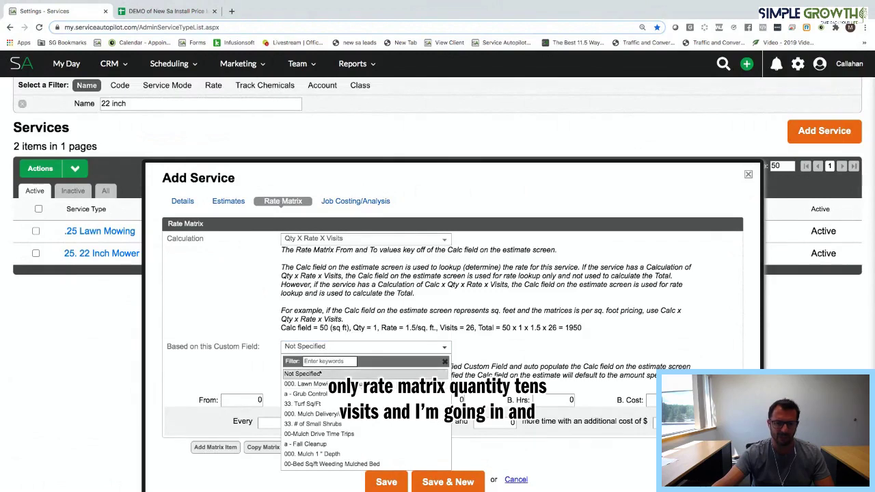
text(turf)
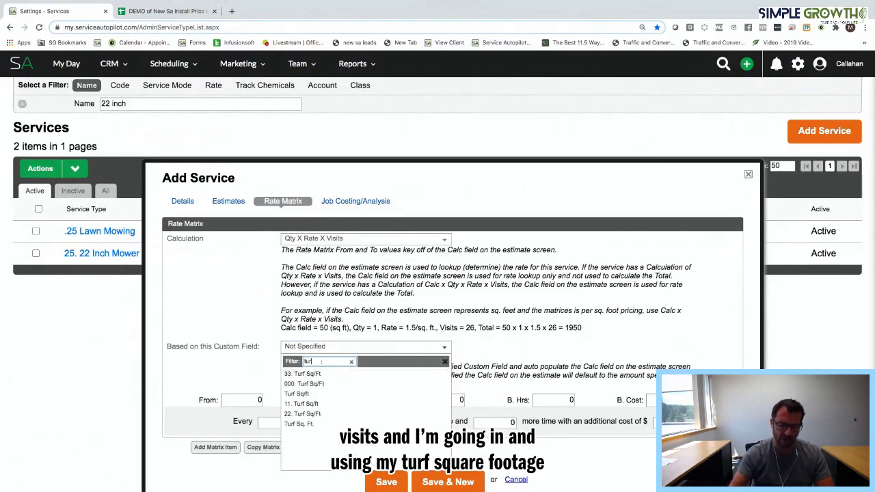
click(317, 384)
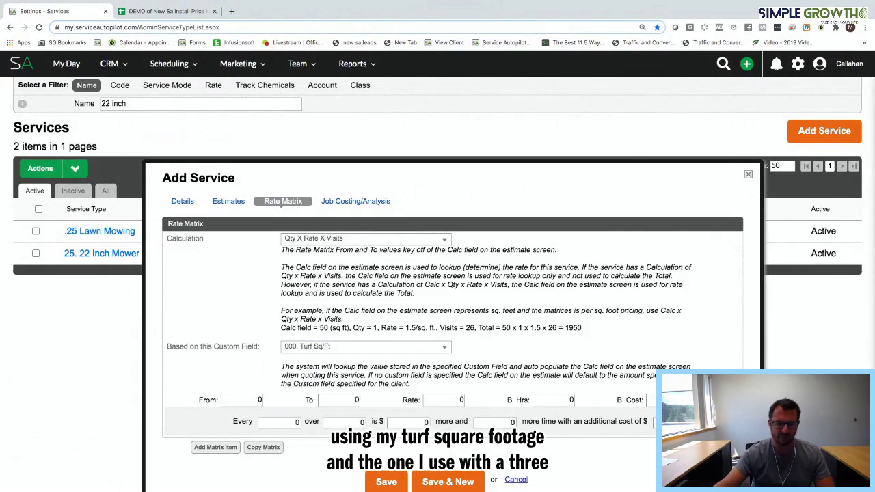
- Enter the first tier: From 1, To 1000, Rate 5
click(254, 399)
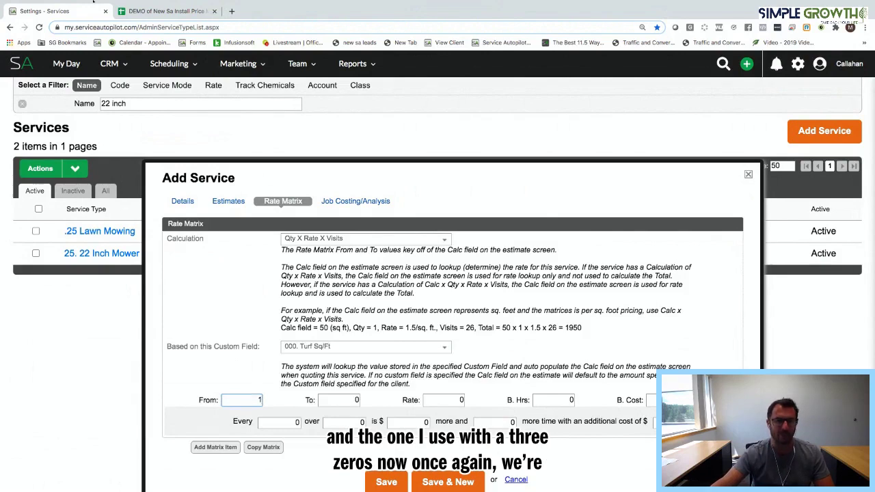
text(1)
click(164, 11)
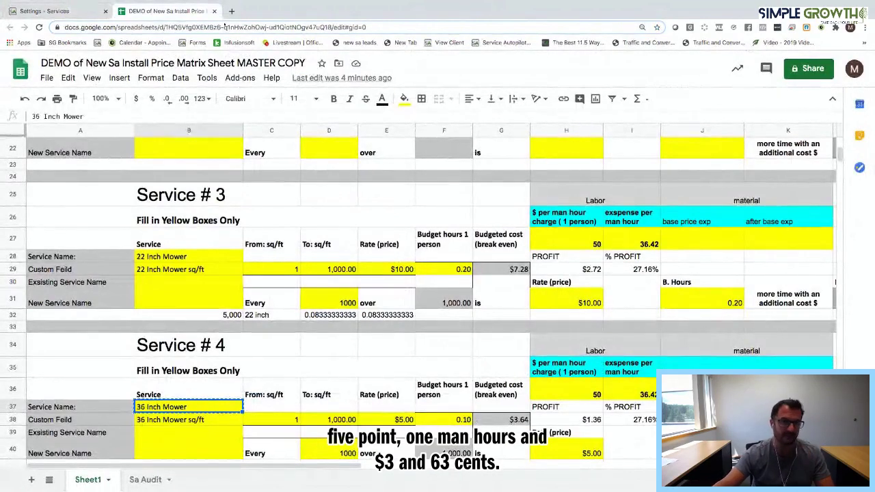
click(60, 12)
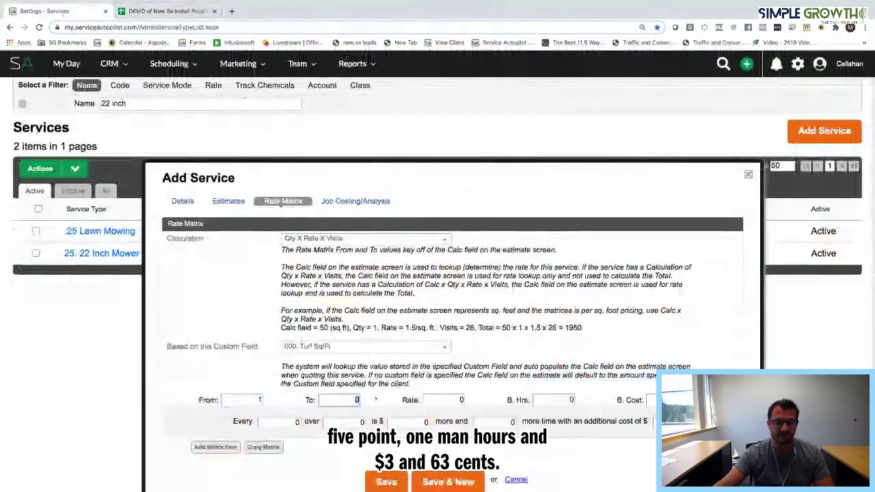
text(1000)
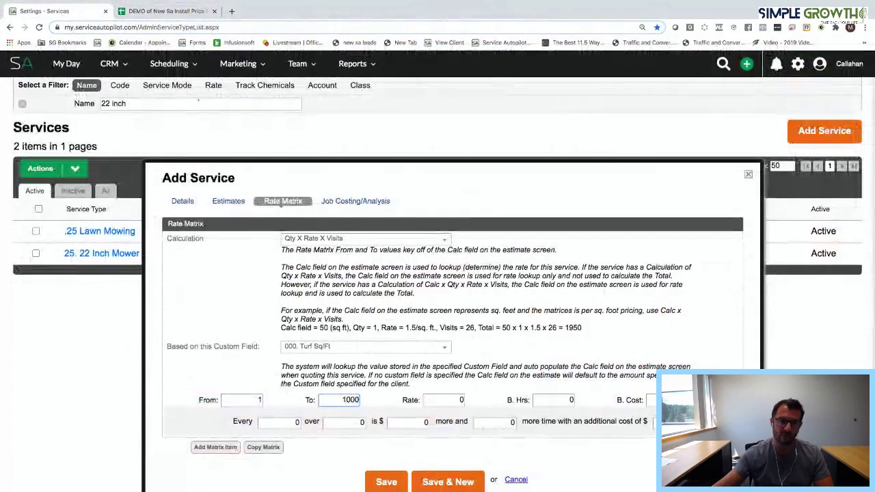
click(171, 11)
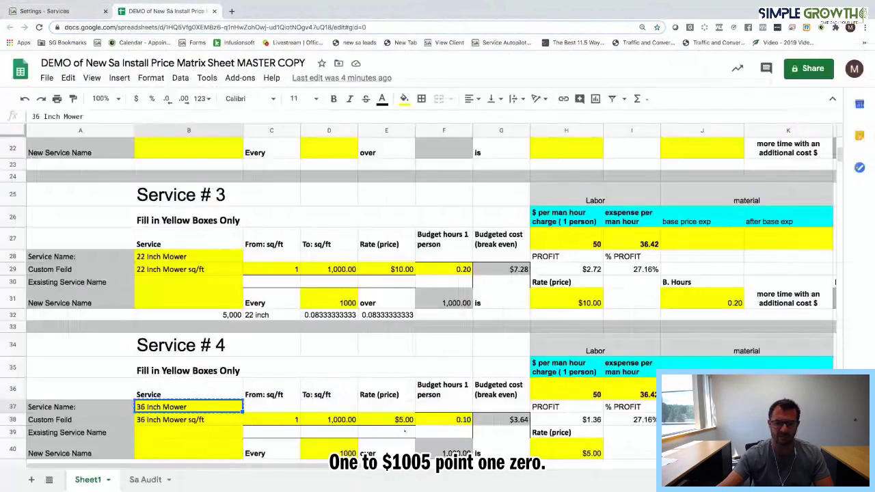
click(49, 12)
click(464, 401)
text(5)
key(Tab)
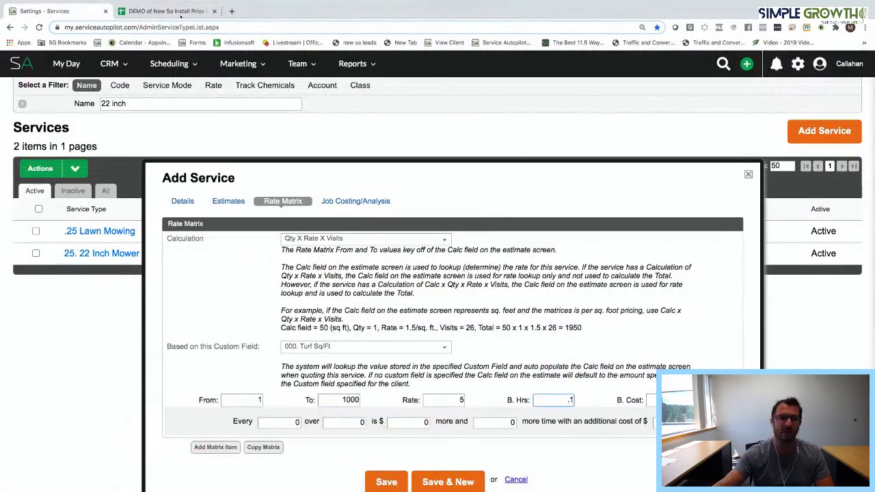
click(181, 13)
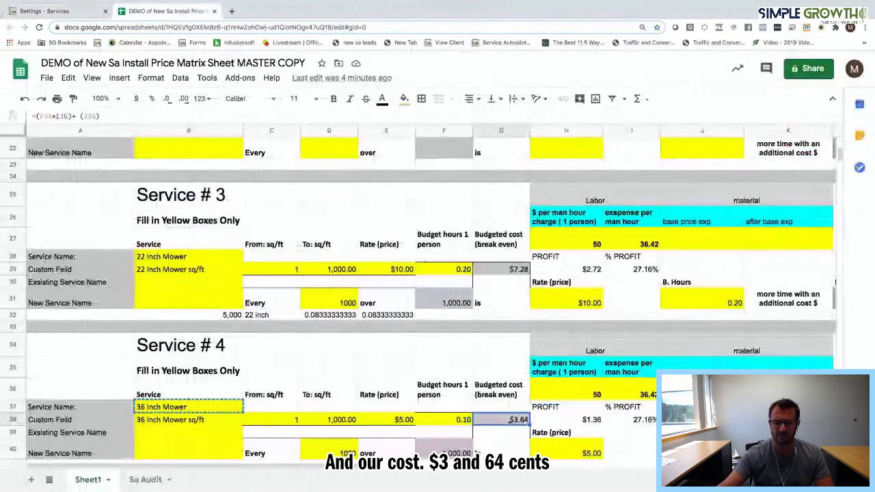
key(ctrl+shift+Tab)
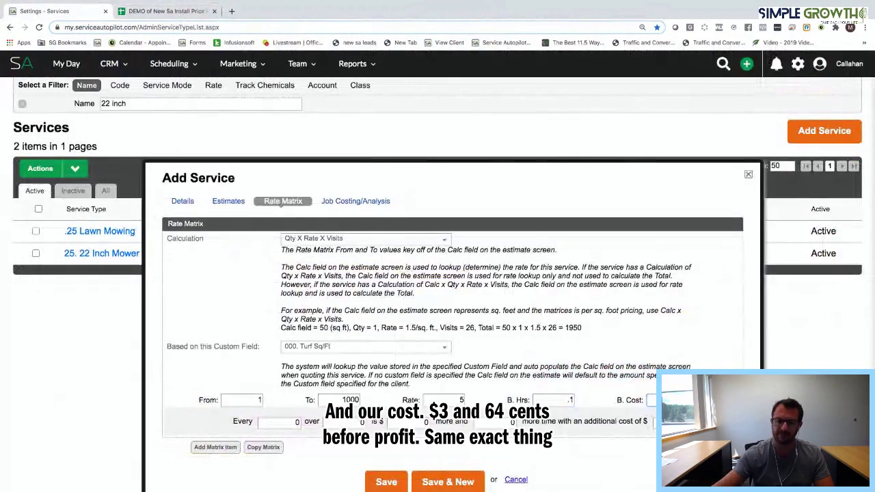
- Add the per-1000-sq-ft extra with .1 hours, then Save & New
click(298, 422)
text(1)
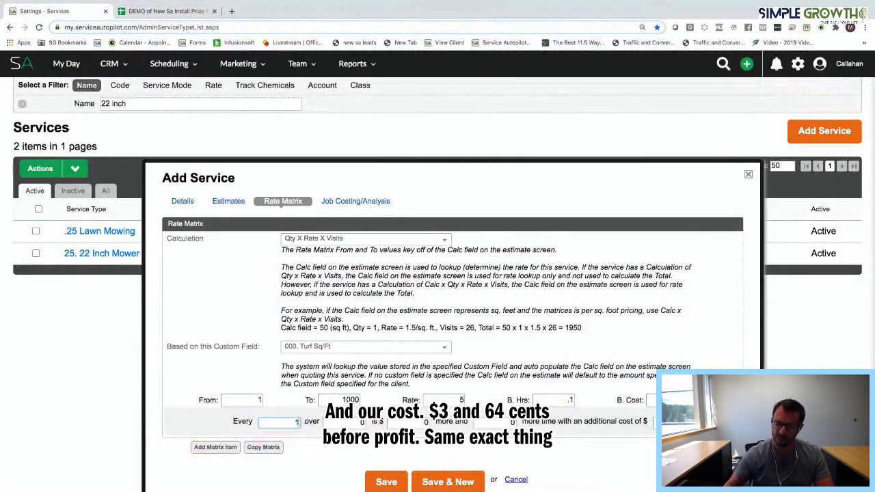
text(000)
key(Tab)
text(100)
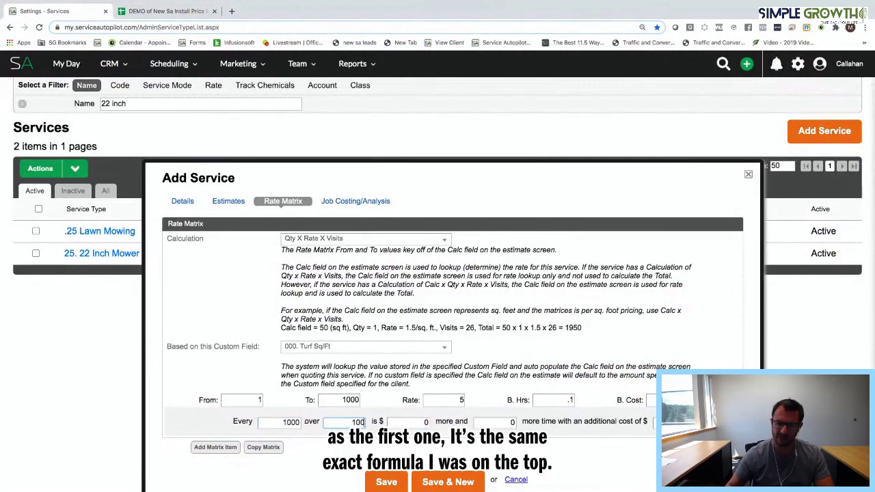
key(Tab)
key(Tab)
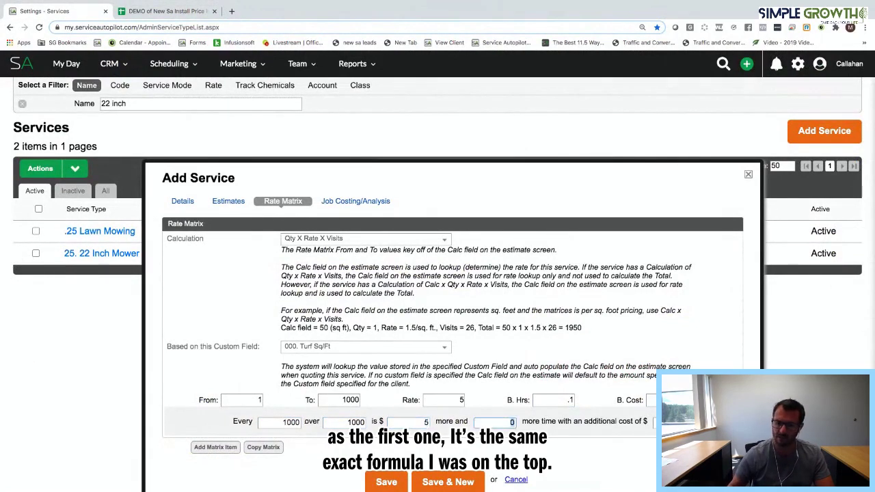
text(.1)
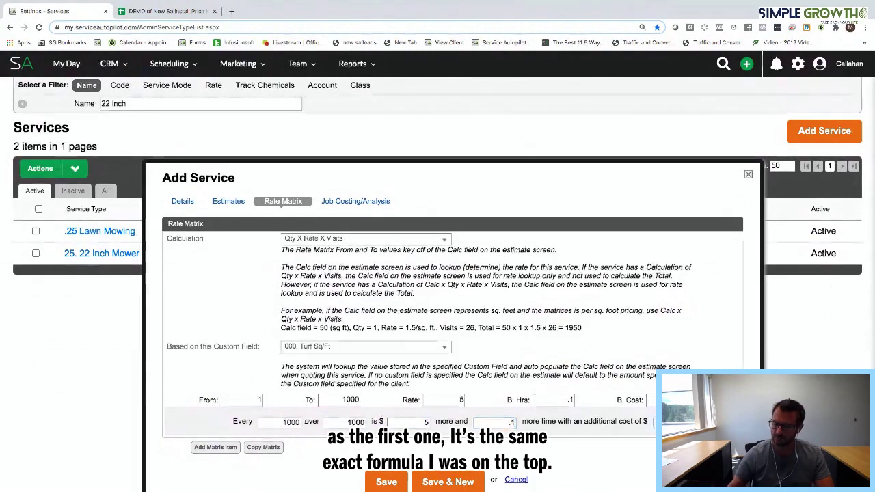
click(448, 482)
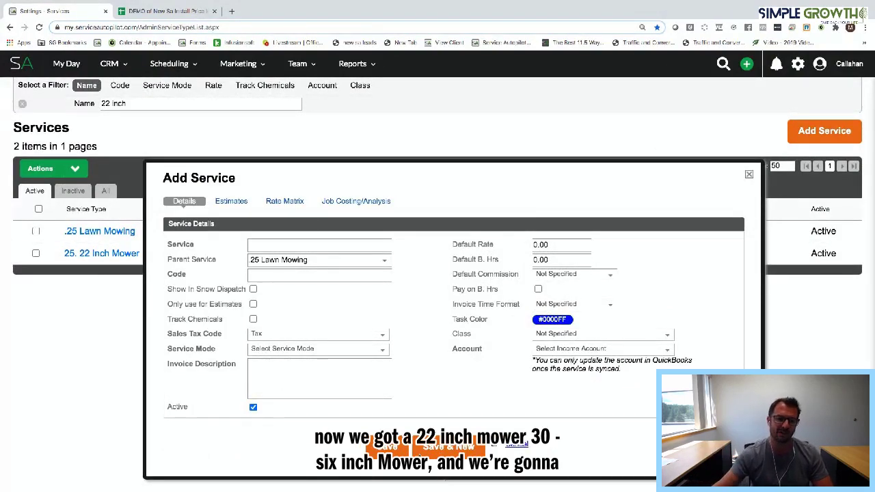
- Name the service 25. 60 Inch Mower using the sheet's name and mark it estimates only
click(319, 244)
text(25.)
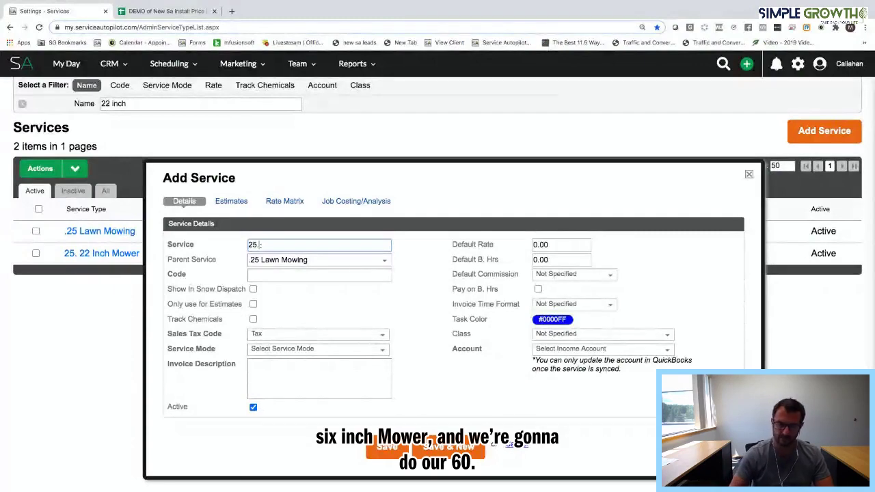
click(179, 13)
scroll(185, 430, down, 3)
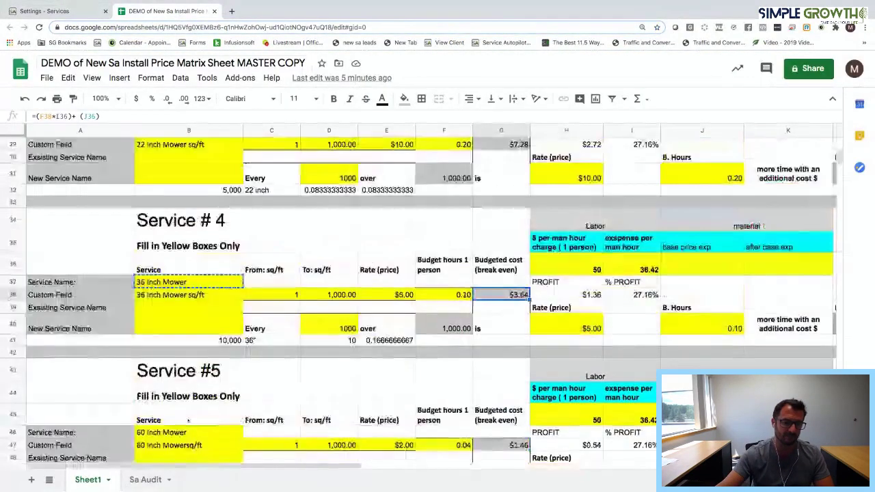
click(184, 432)
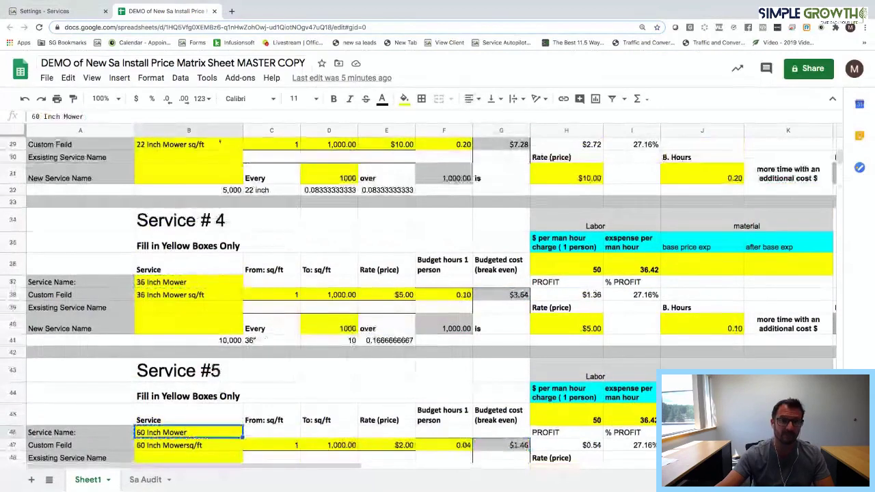
click(50, 10)
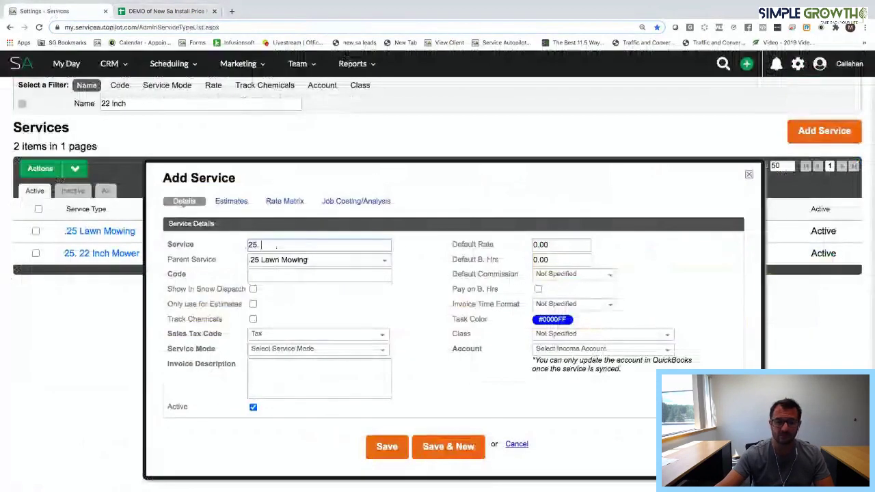
key(ctrl+v)
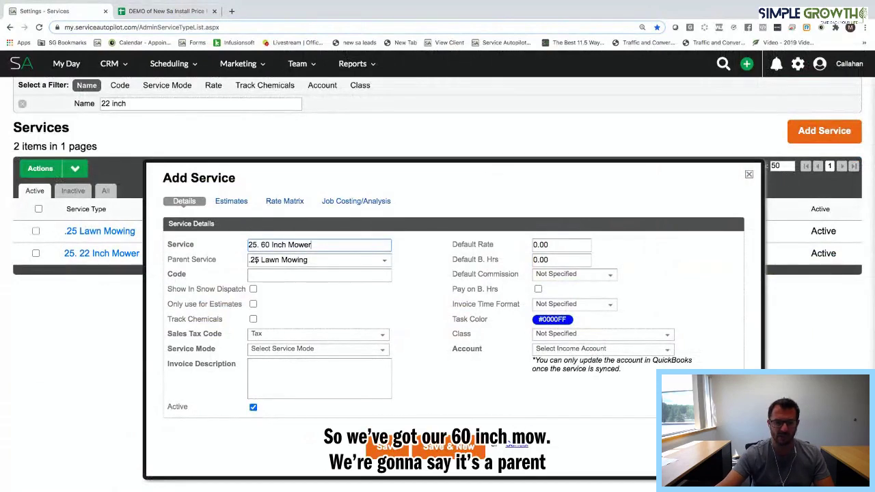
click(253, 304)
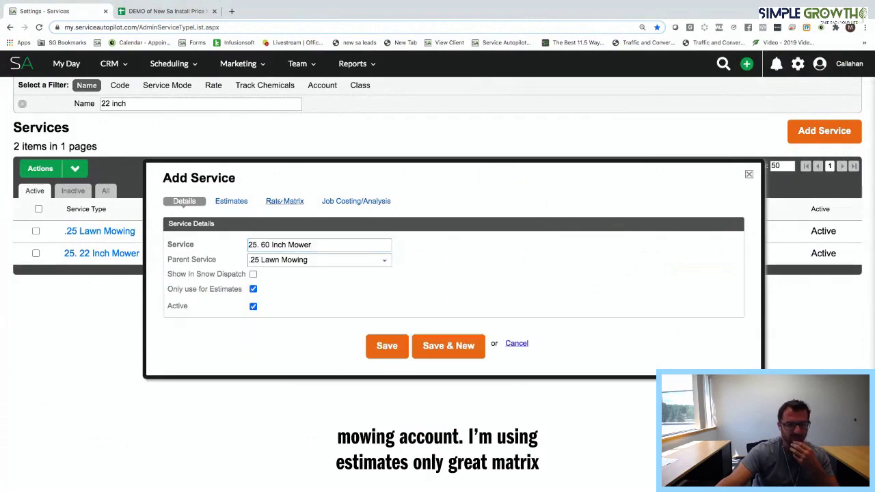
- Set the rate matrix to Qty X Rate X Visits based on 000. Turf Sq/Ft
click(284, 202)
click(324, 238)
click(324, 275)
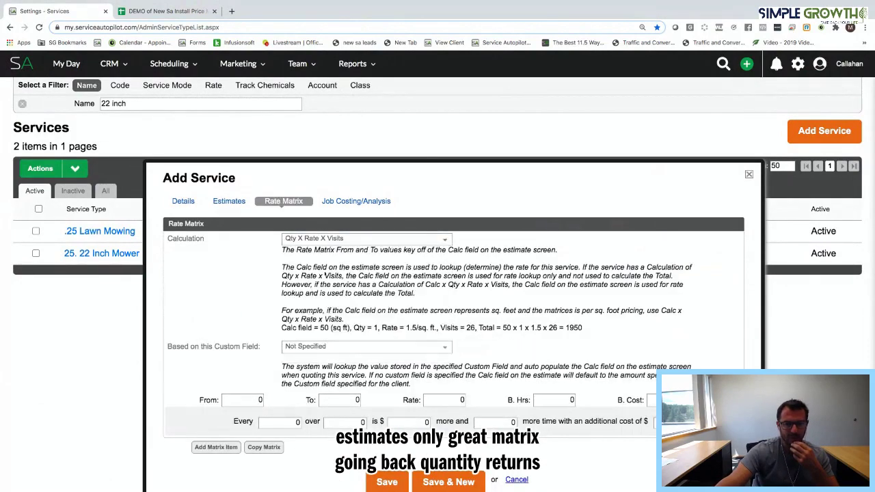
click(331, 347)
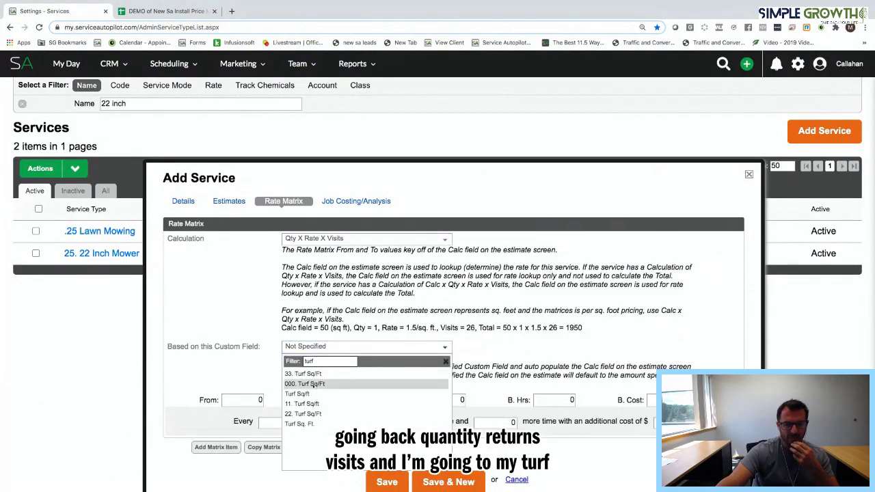
click(310, 372)
- Enter the first tier: To 1000 sq ft at rate 2 with .04 budgeted hours
click(261, 400)
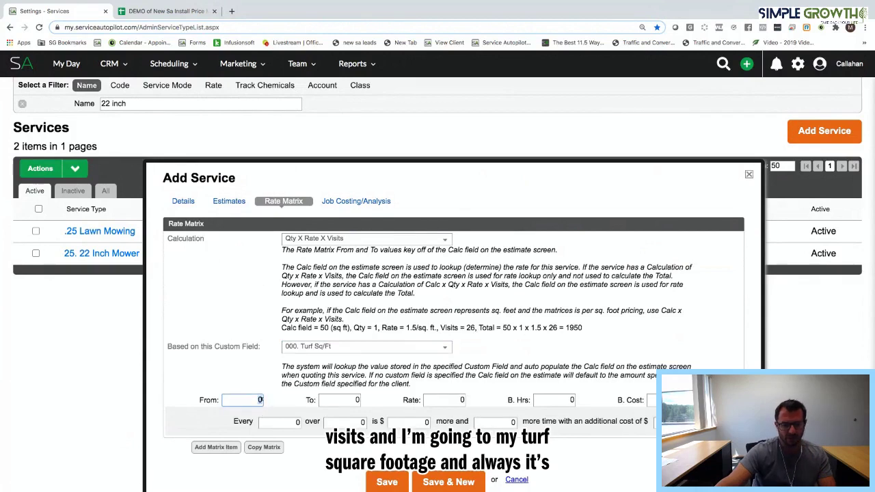
key(Tab)
text(1)
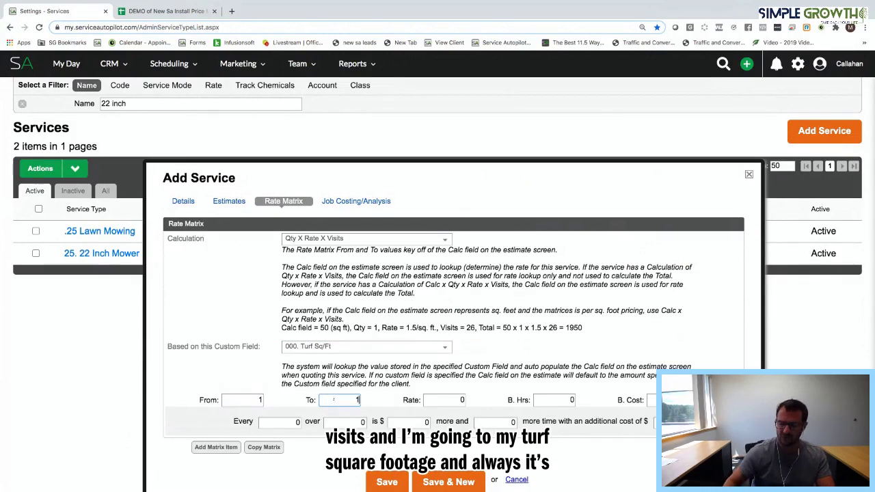
text(000)
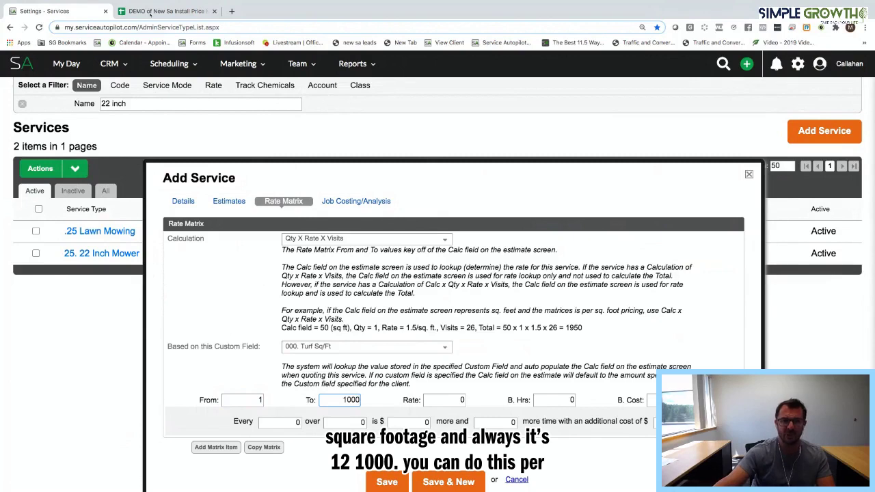
click(151, 13)
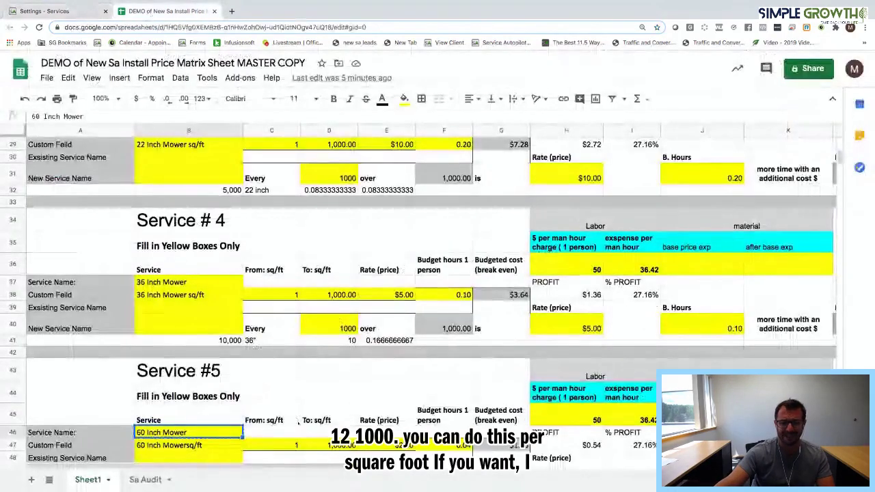
scroll(298, 422, down, 2)
key(ctrl+c)
click(394, 400)
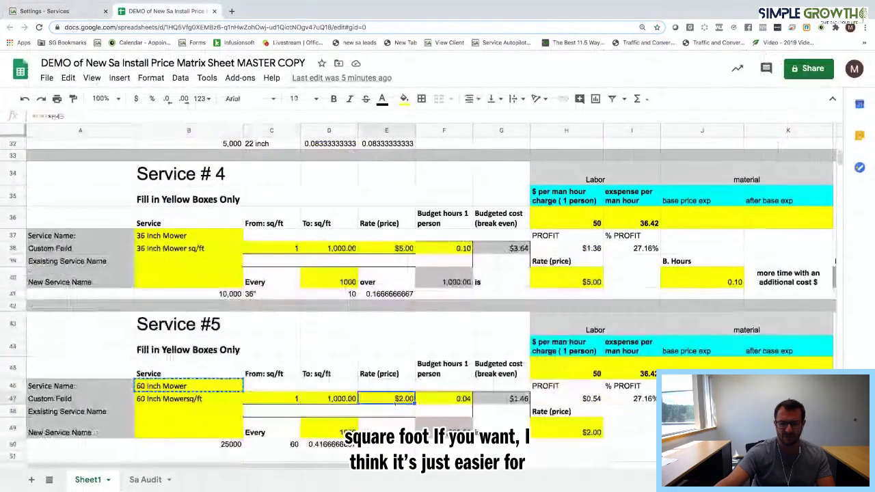
click(48, 11)
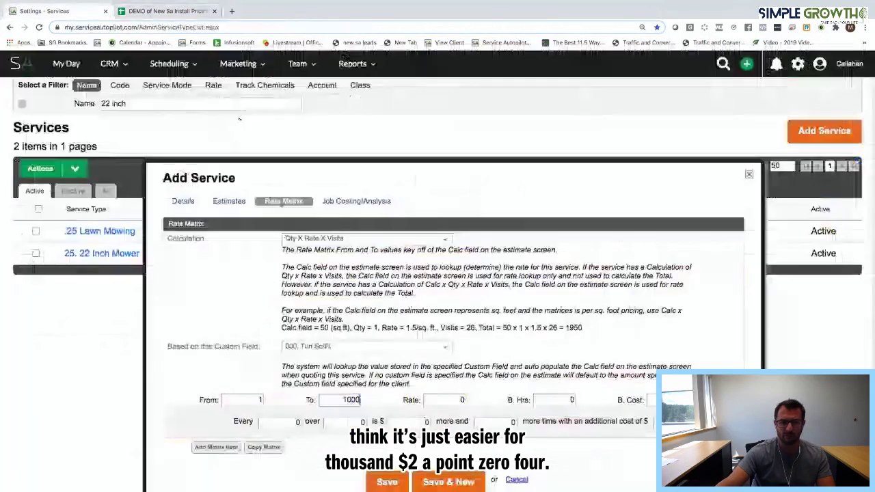
click(445, 400)
text(2)
click(555, 397)
text(.04)
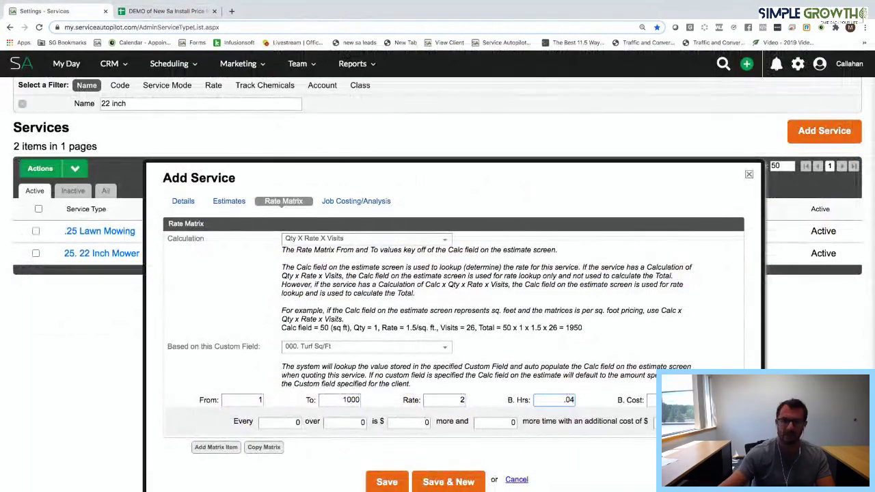
- Charge $2 and .04 hours per 1000 over 1000, then Save & New
click(164, 11)
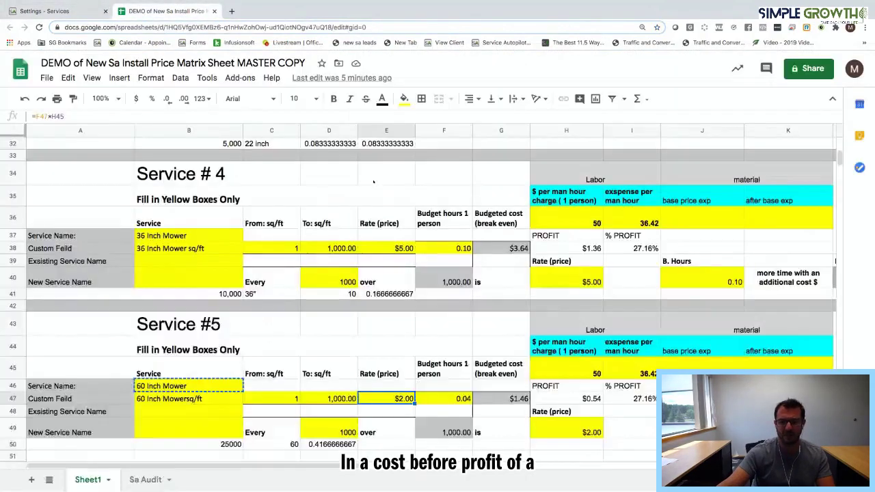
click(44, 11)
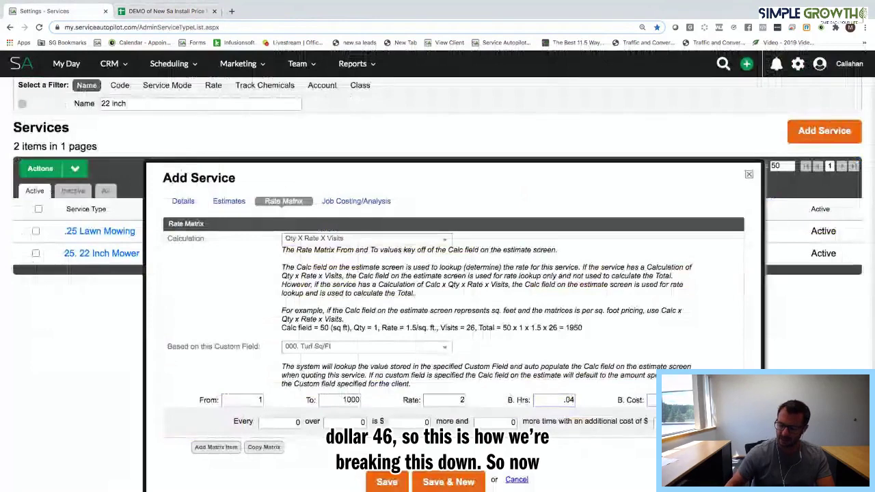
click(295, 421)
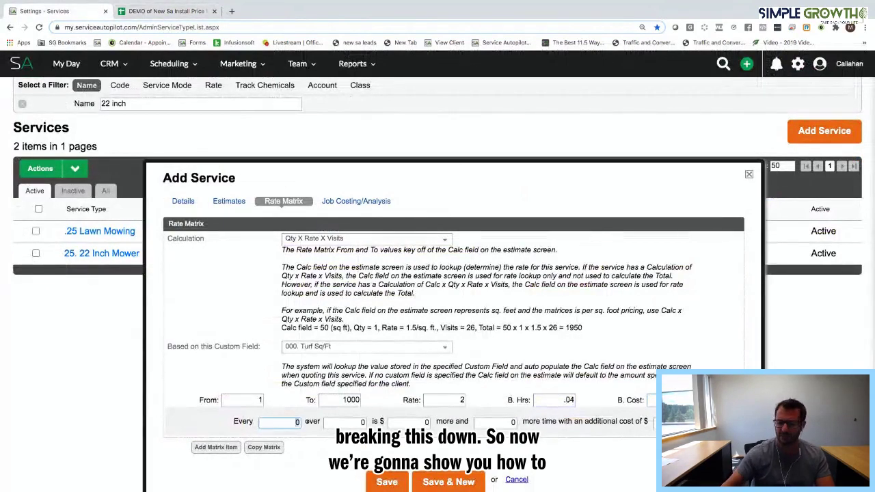
text(1000)
key(Tab)
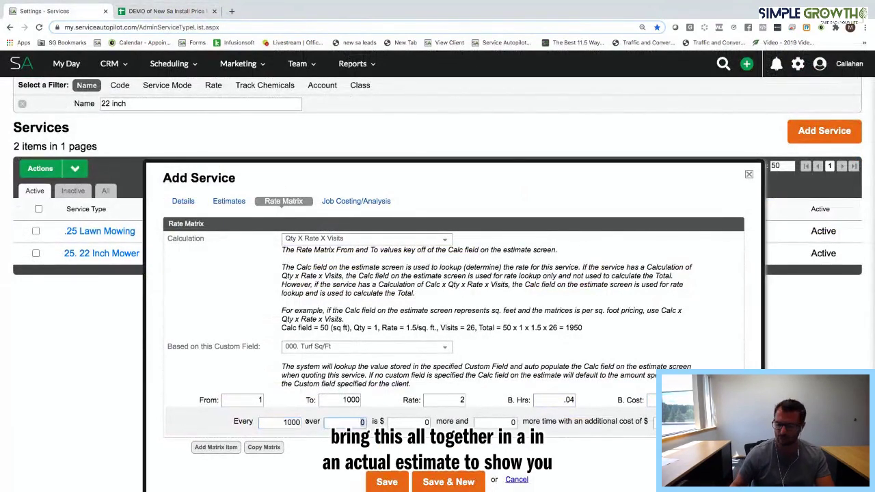
text(1000)
key(Tab)
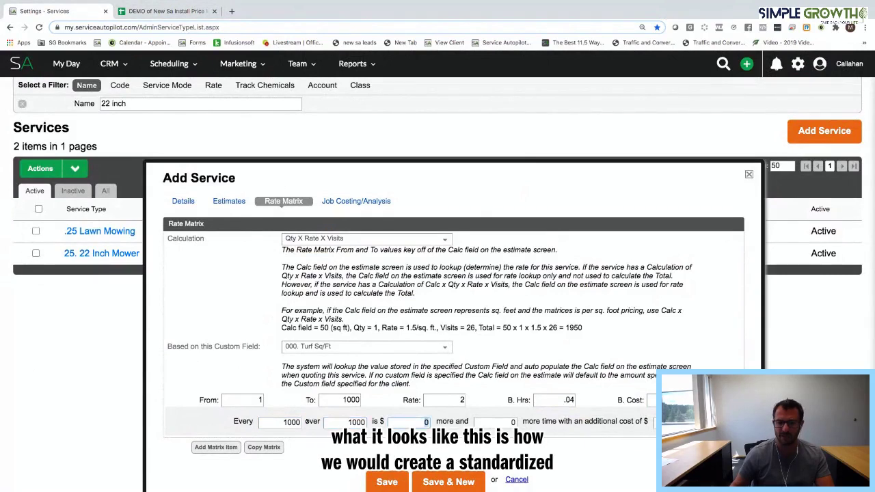
text(2)
key(Tab)
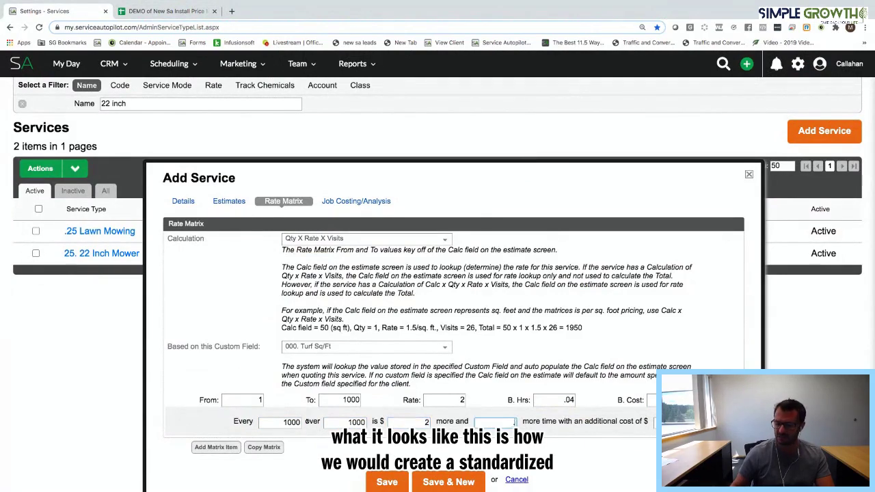
text(.04)
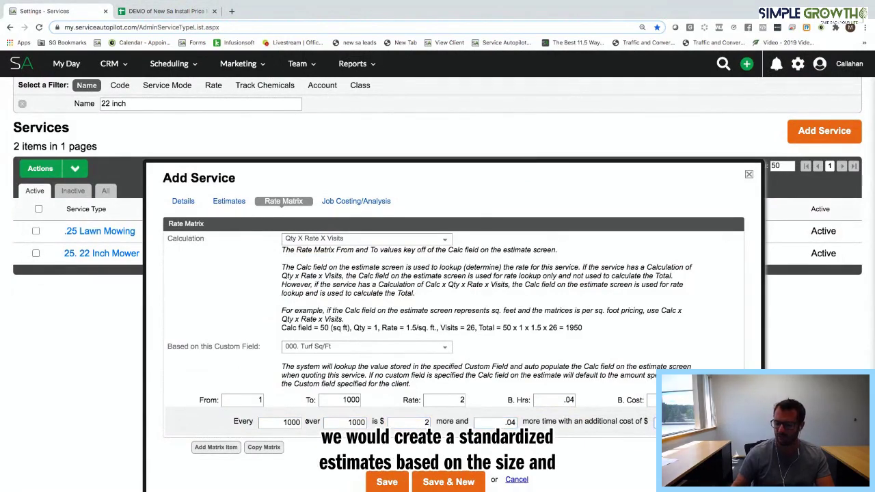
scroll(438, 273, down, 1)
key(Return)
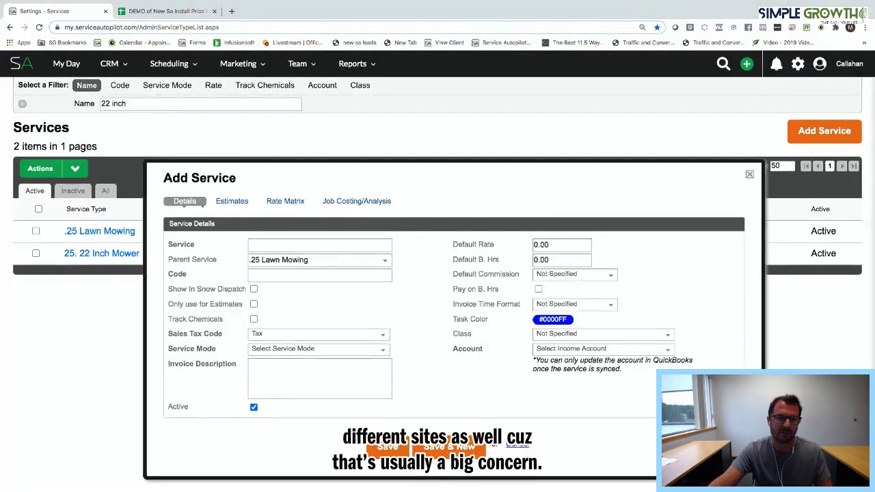
click(149, 10)
- Copy the 72 Inch Mower name and change its To: sq/ft to 1,000 in the sheet
scroll(235, 382, down, 5)
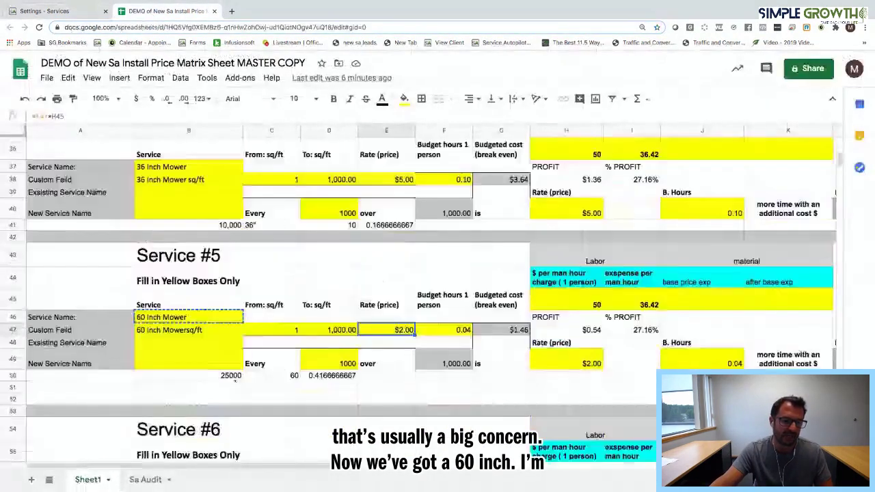
scroll(236, 382, down, 3)
click(212, 346)
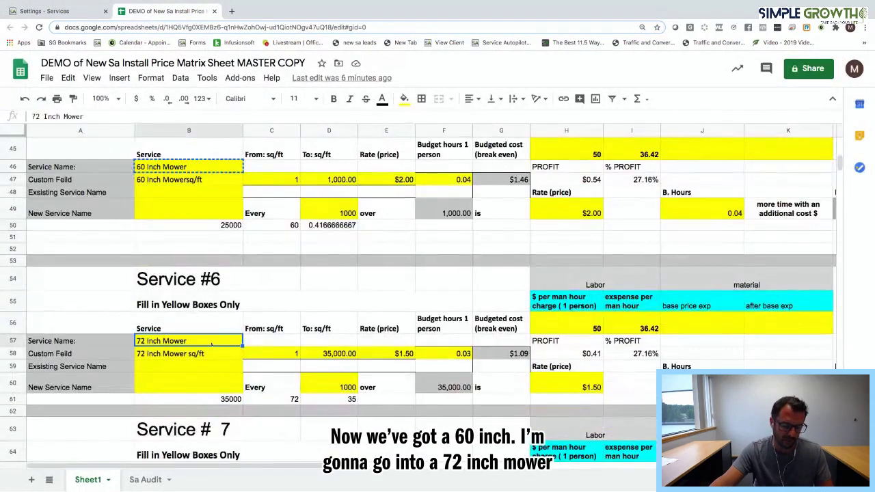
key(ctrl+c)
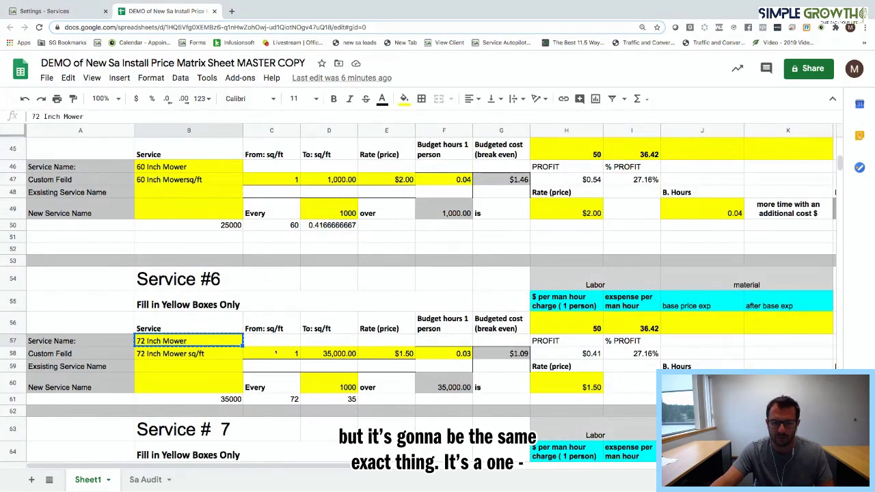
click(327, 353)
text(1000)
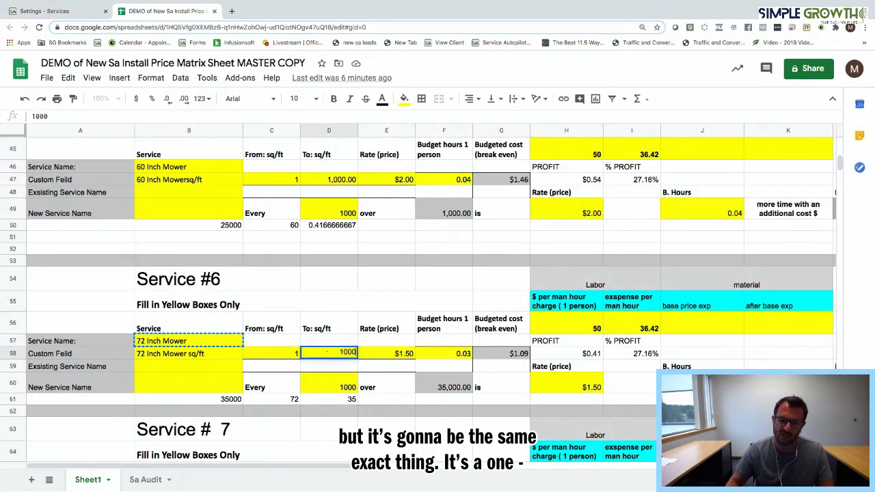
key(Return)
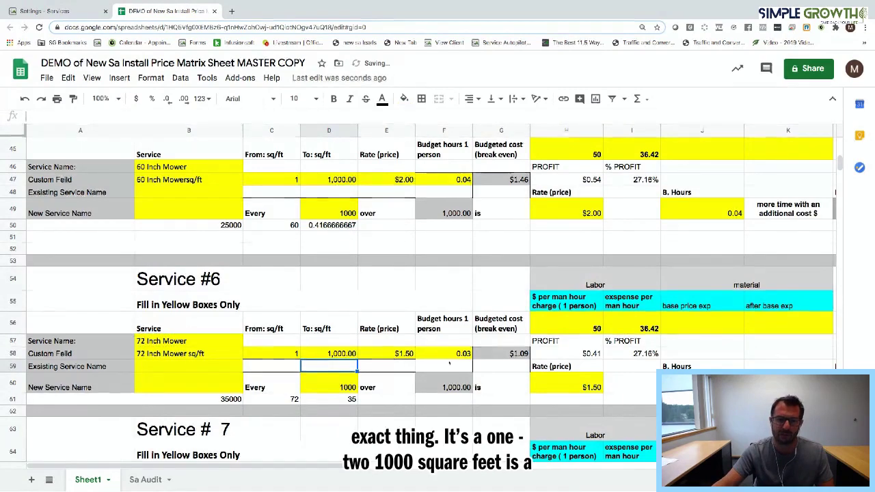
click(47, 11)
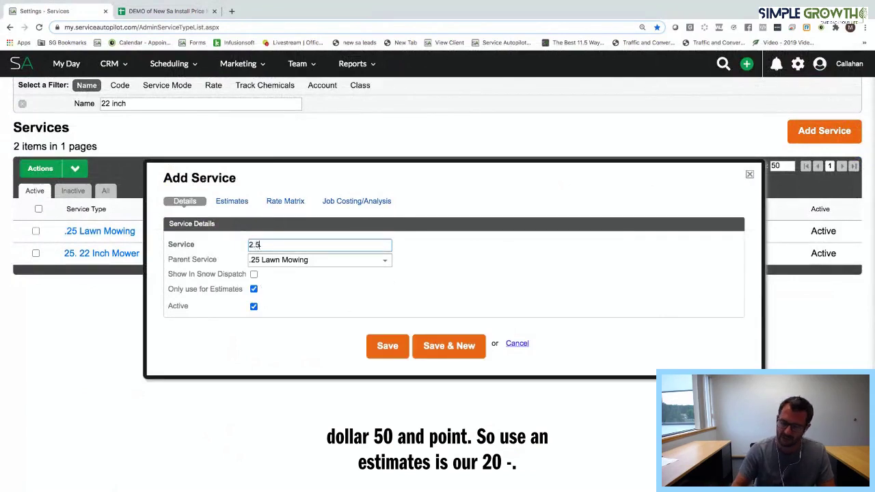
- Enter and correct the name 25. 72 Inch Mower, then show its Rate Matrix settings
key(BackSpace)
key(BackSpace)
text(5.72 OInch Mower)
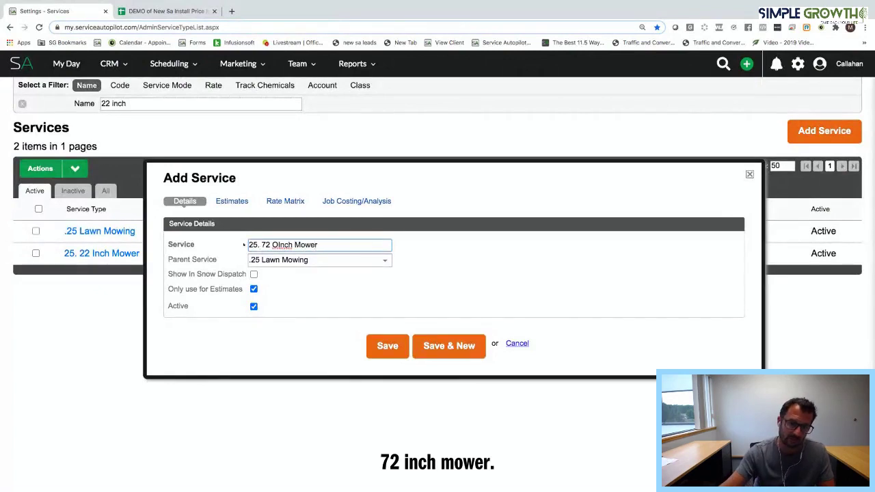
key(BackSpace)
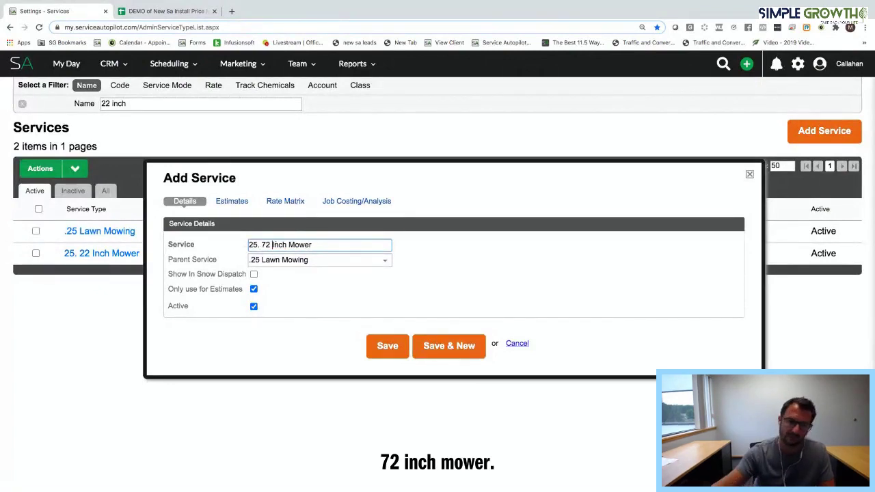
click(272, 213)
click(275, 205)
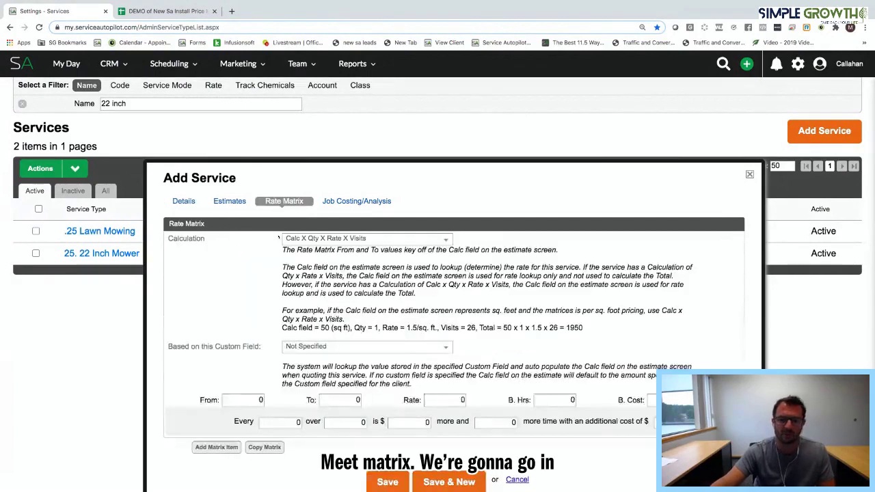
- Choose the 000. Turf Sq/Ft custom field to drive the rate matrix pricing
click(365, 347)
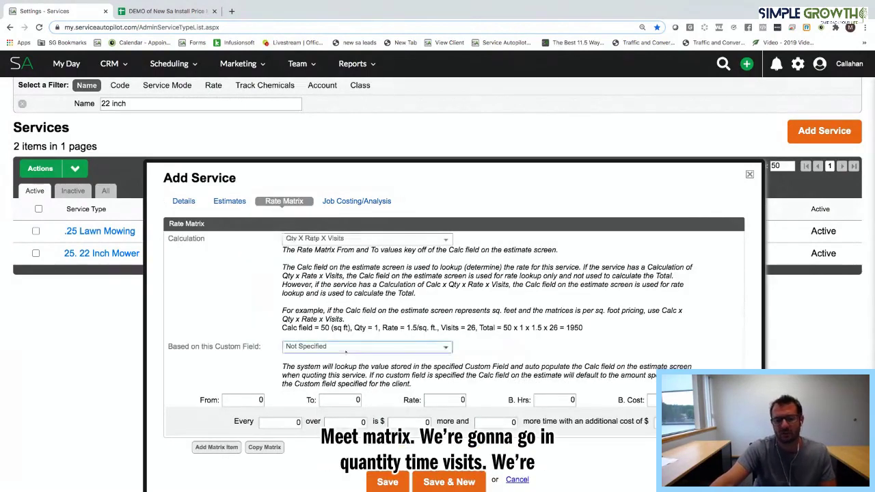
text(turf)
click(305, 384)
- Enter the first tier from 1 sq ft at rate 1.5 with .03 budgeted hours, per the spreadsheet
click(243, 401)
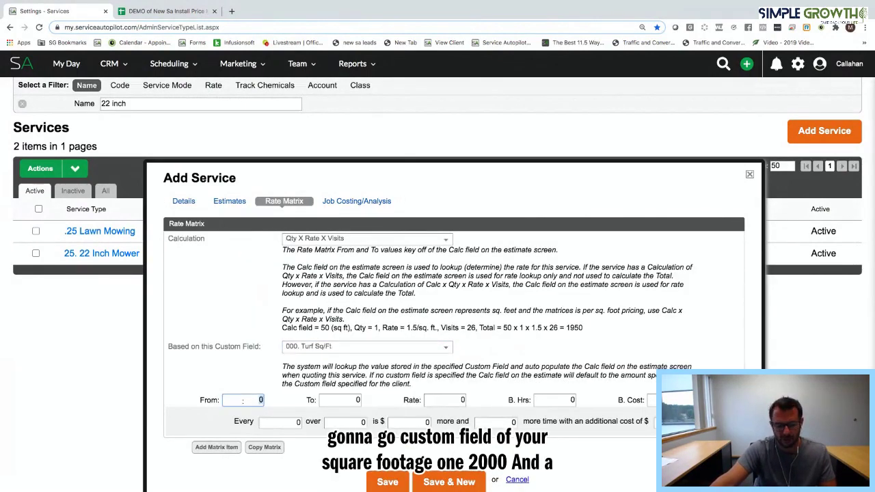
text(1)
key(Tab)
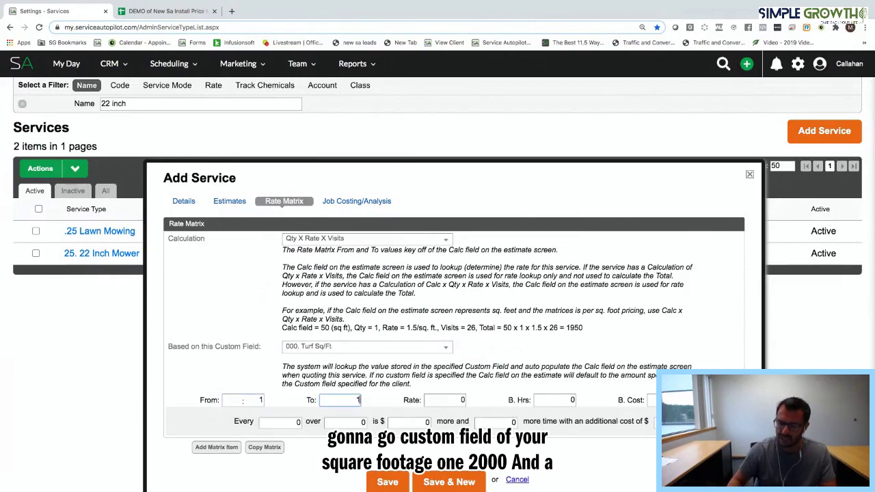
click(164, 11)
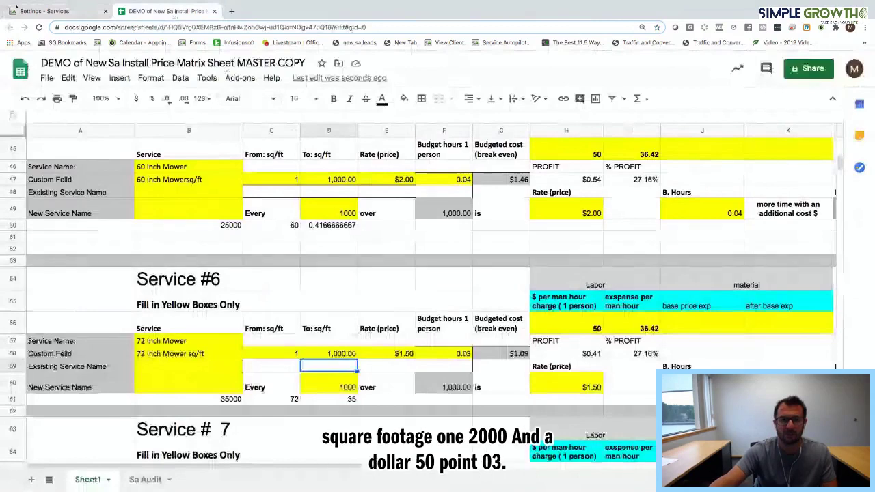
click(44, 11)
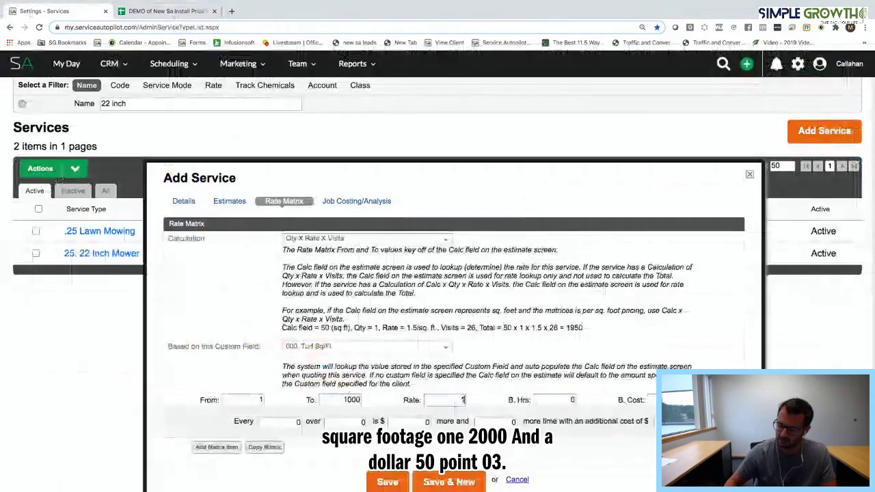
text(1.5)
key(Tab)
text(03)
key(Home)
text(.)
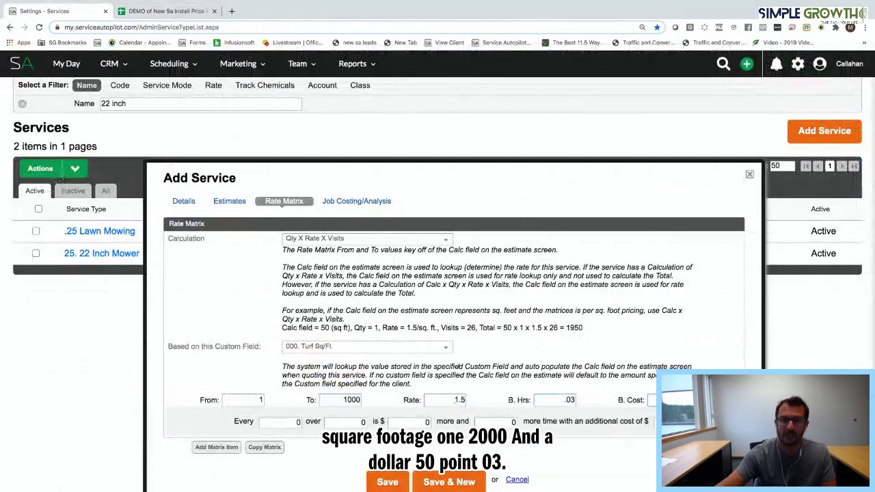
click(162, 11)
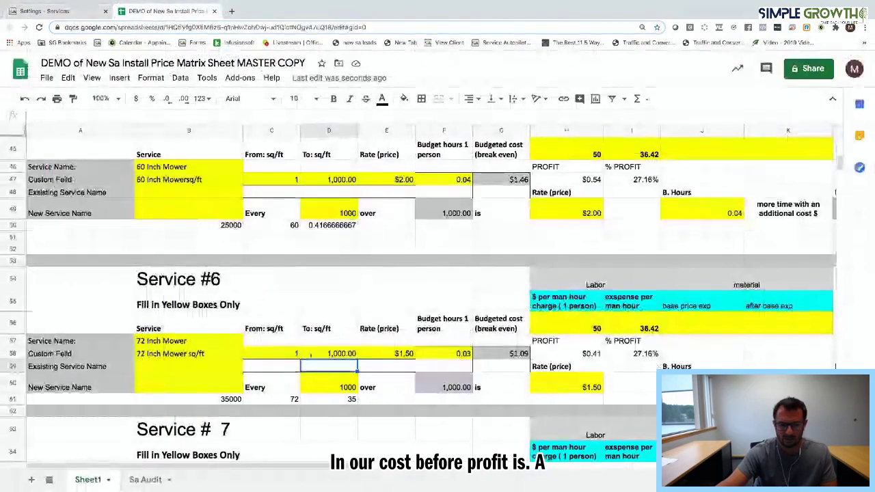
click(38, 9)
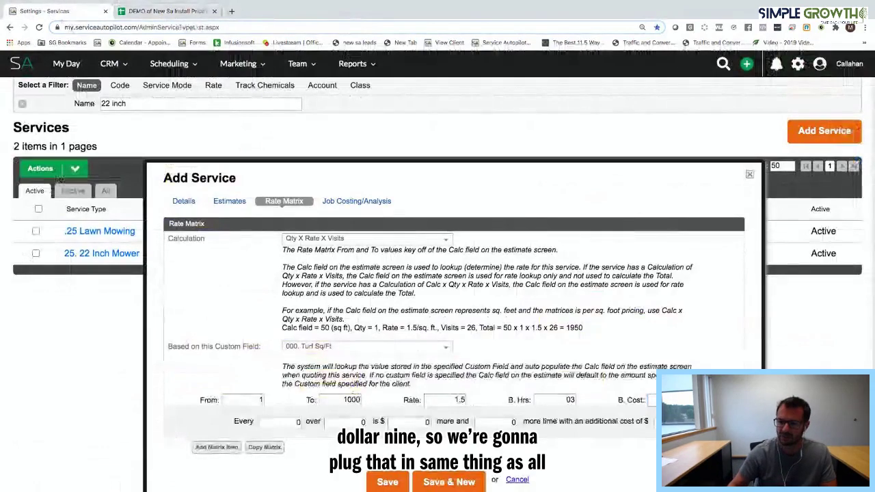
- Add $1.5 and .03 hours for every 1000 sq ft over 1000
click(288, 422)
click(330, 423)
key(Delete)
text(1000)
click(296, 422)
text(100)
click(409, 422)
key(Tab)
text(.03)
key(Tab)
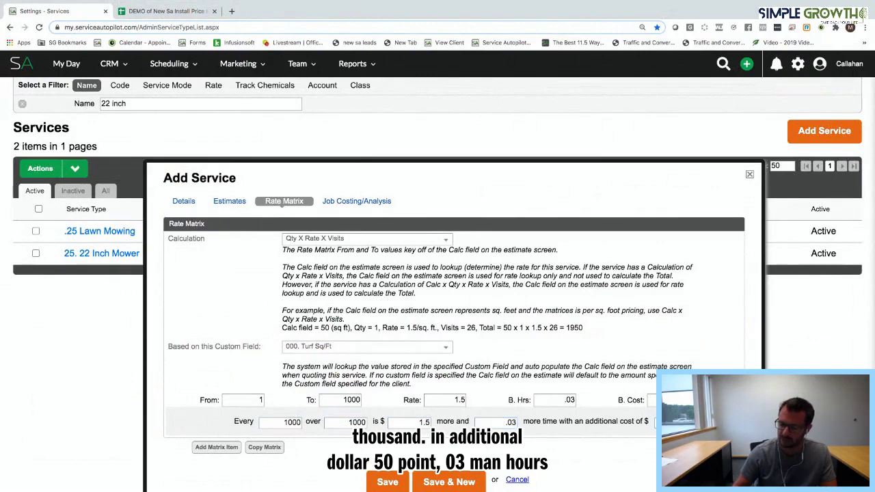